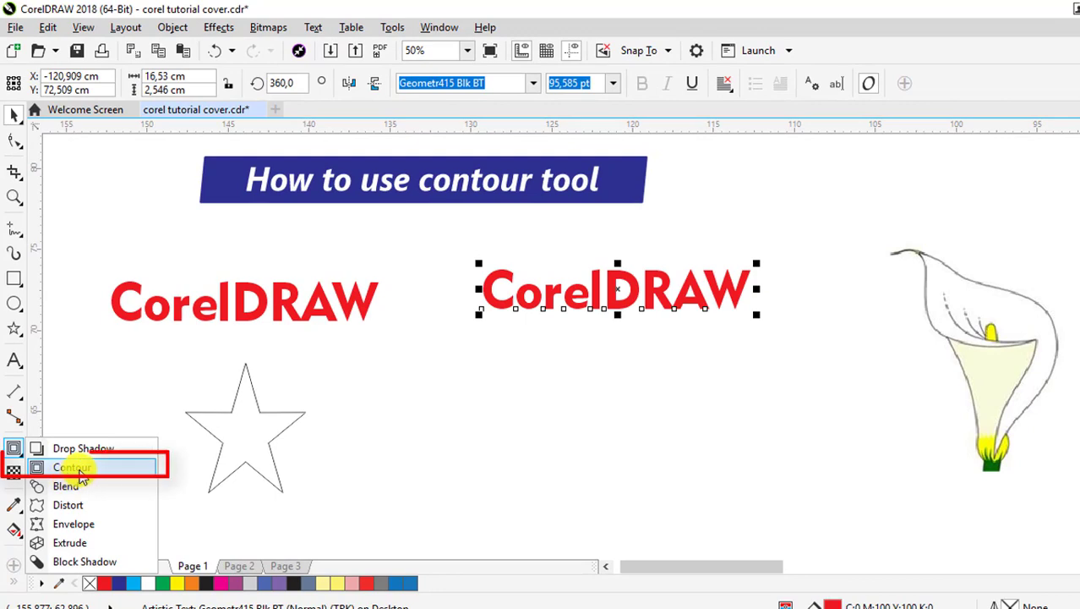
Apply an outside contour to the selected CorelDRAW text, trying three contour steps before settling on one
{"action": "left_click", "coordinate": [76, 469]}
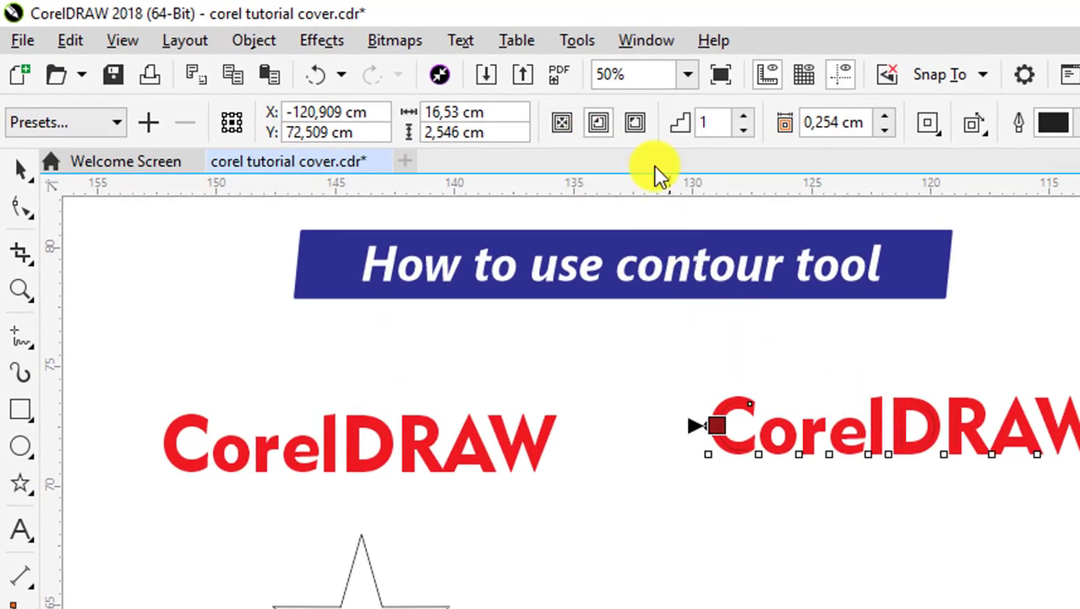
{"action": "left_click", "coordinate": [634, 122]}
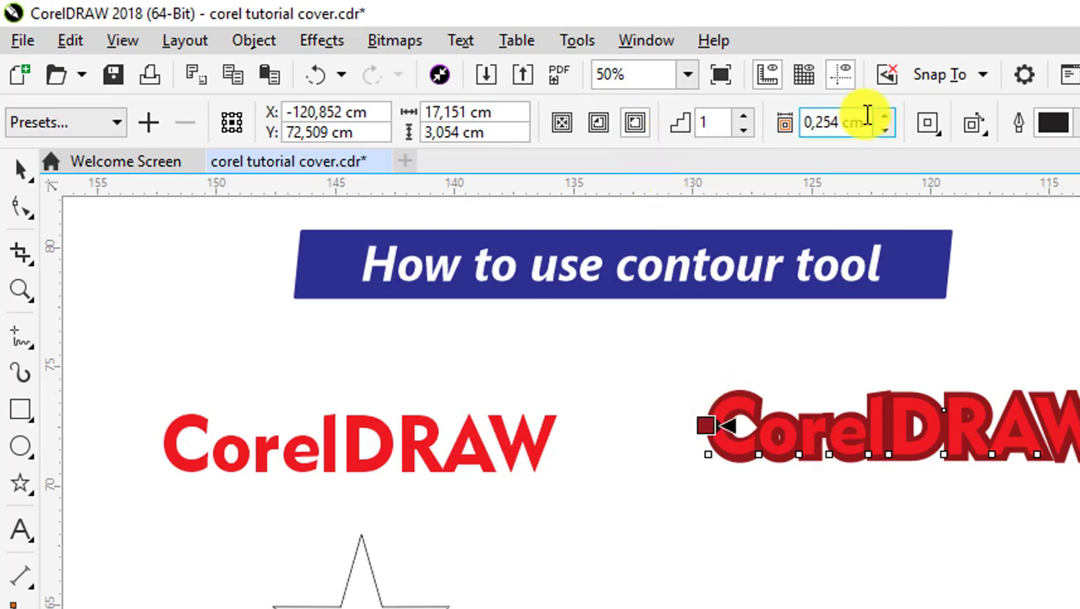
{"action": "left_click", "coordinate": [742, 118]}
{"action": "left_click", "coordinate": [742, 119]}
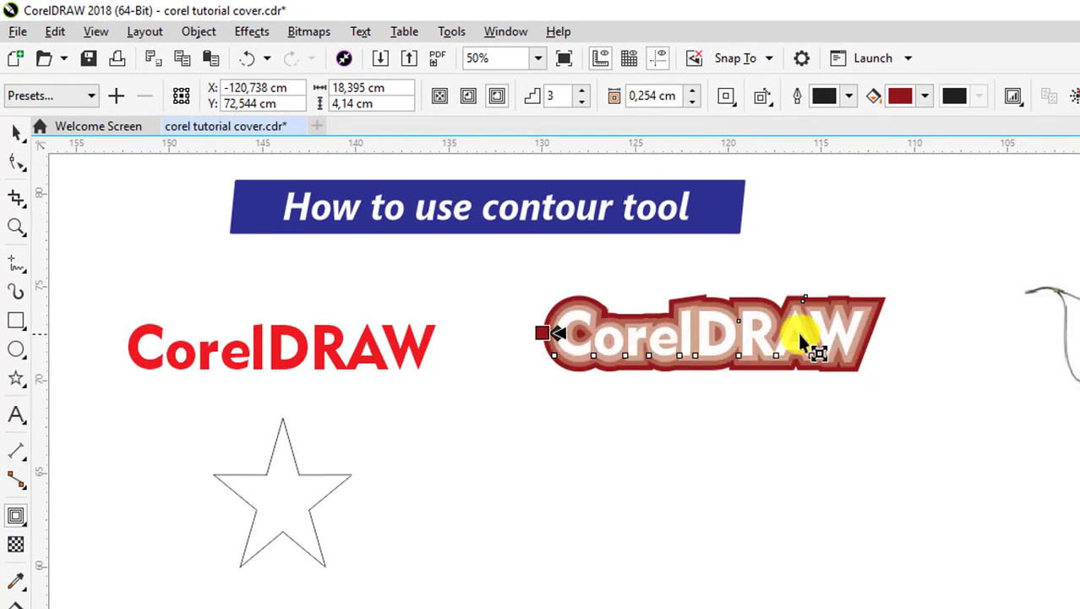
{"action": "left_click", "coordinate": [583, 101]}
{"action": "left_click", "coordinate": [583, 100]}
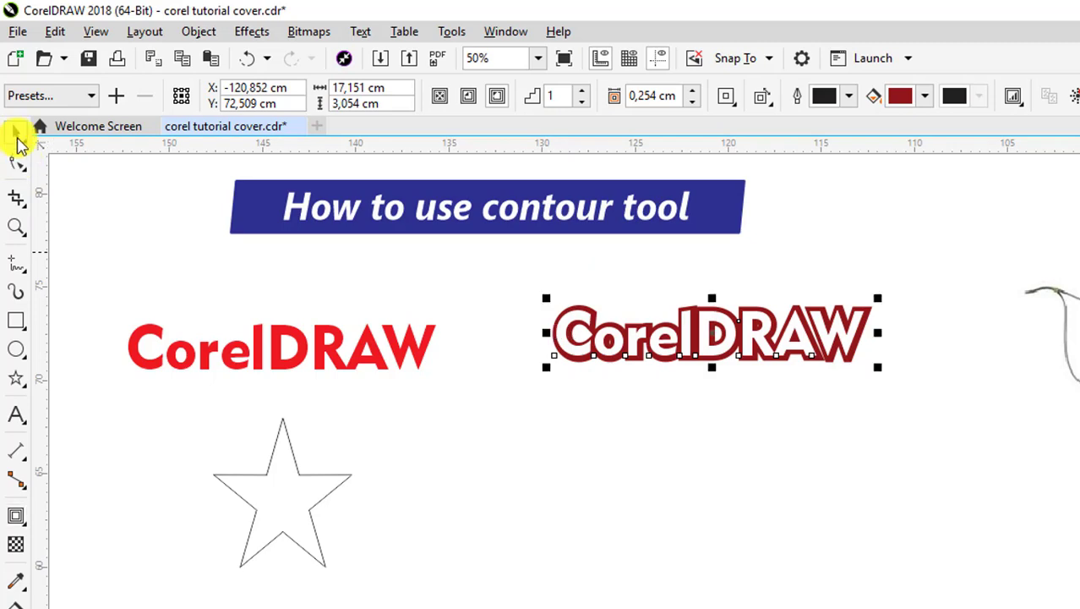
Enlarge the contoured text to about 24,7 cm wide and fill its letters with light blue
{"action": "left_click", "coordinate": [16, 134]}
{"action": "left_click_drag", "start_coordinate": [546, 368], "coordinate": [486, 378]}
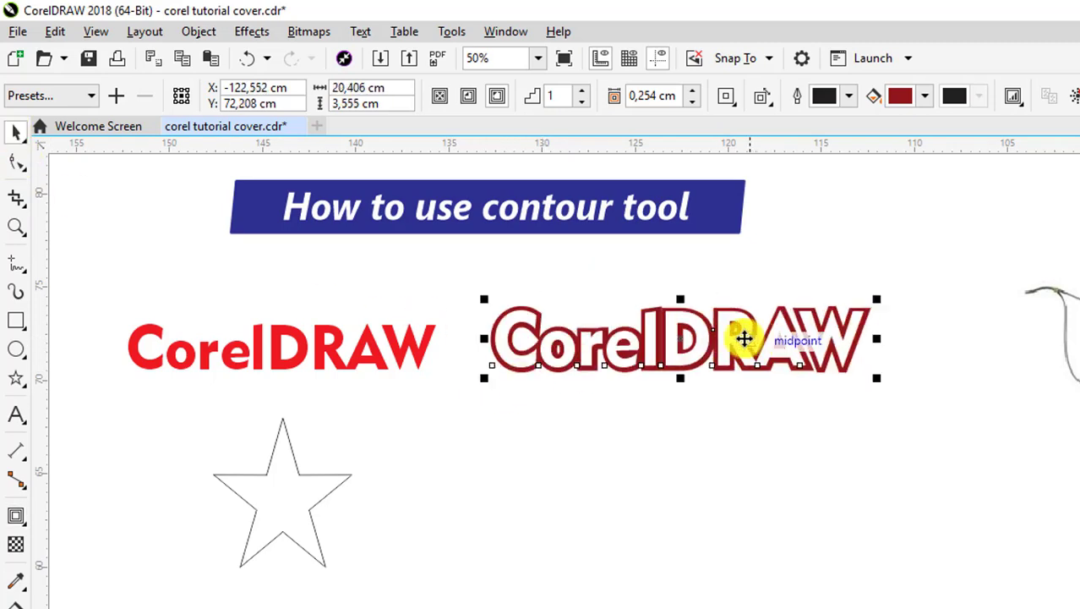
{"action": "left_click_drag", "start_coordinate": [878, 296], "coordinate": [953, 289]}
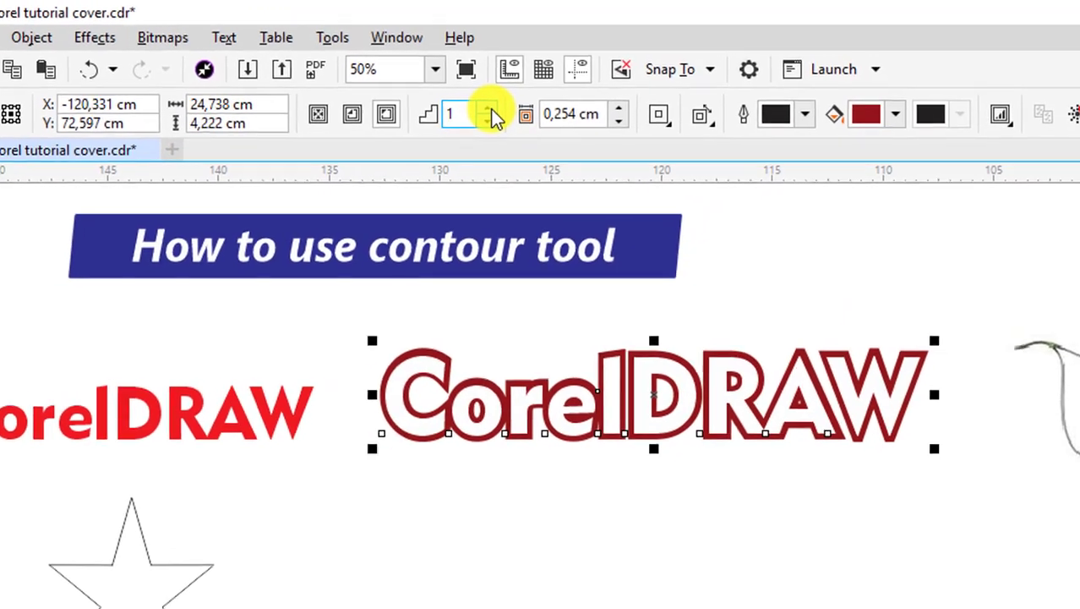
{"action": "left_click_drag", "start_coordinate": [1077, 388], "coordinate": [708, 420]}
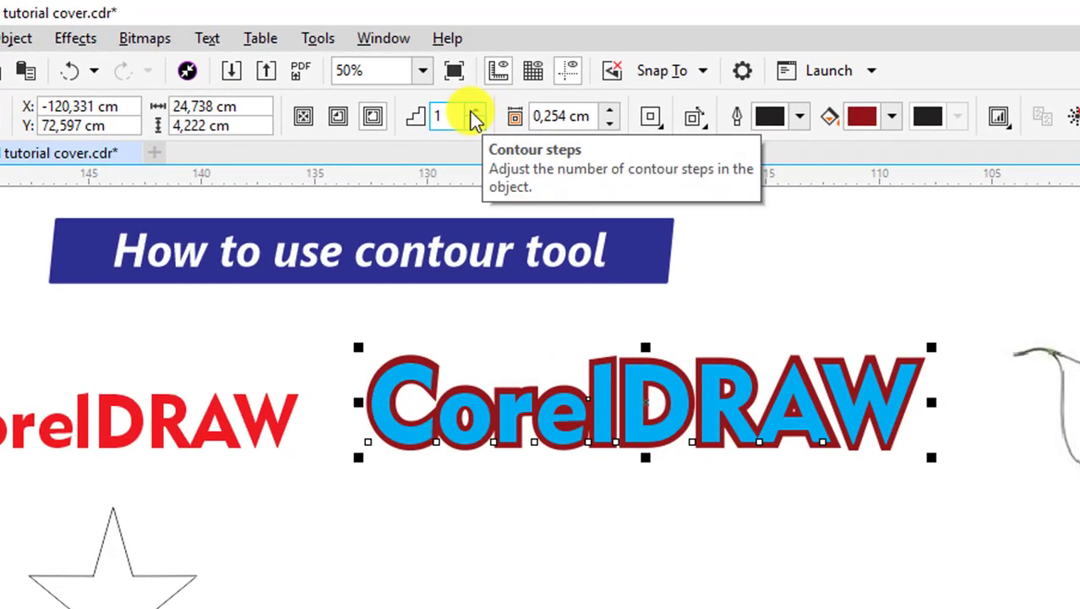
Try a contour offset of 1,254 cm on the text and return it to 0,254 cm
{"action": "left_click", "coordinate": [609, 111]}
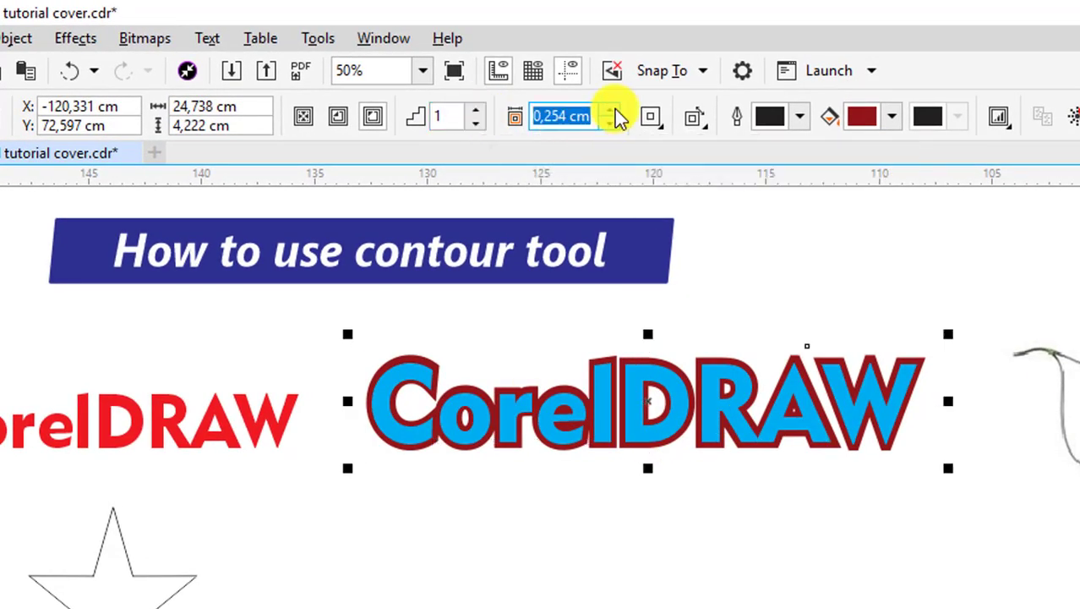
{"action": "left_click", "coordinate": [609, 111]}
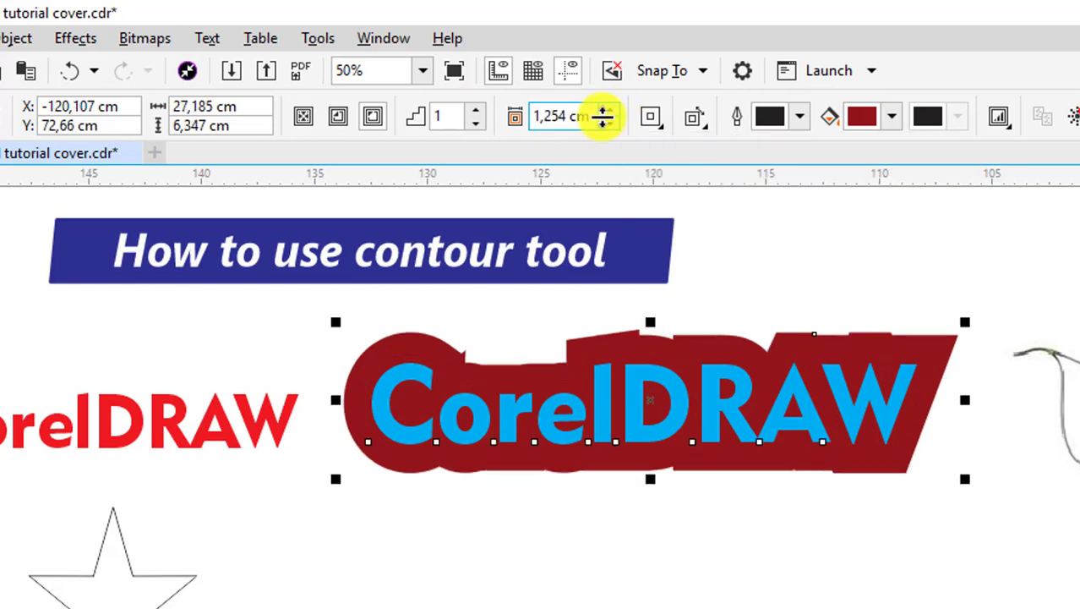
{"action": "left_click", "coordinate": [610, 124]}
{"action": "left_click", "coordinate": [610, 123]}
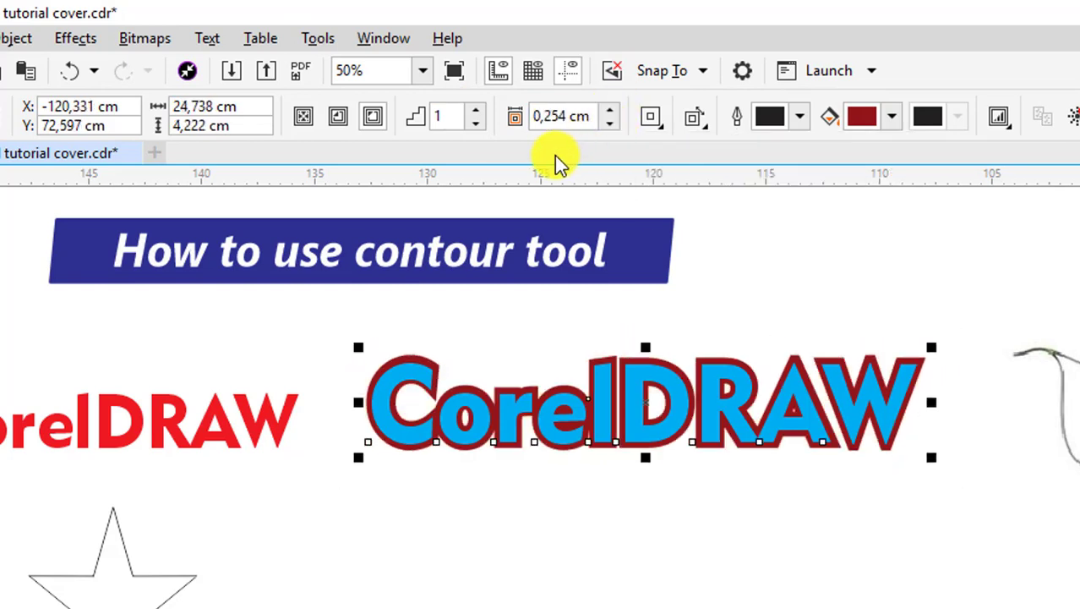
Set the text's contour offset to 0,4 cm
{"action": "left_click_drag", "start_coordinate": [546, 116], "coordinate": [568, 117]}
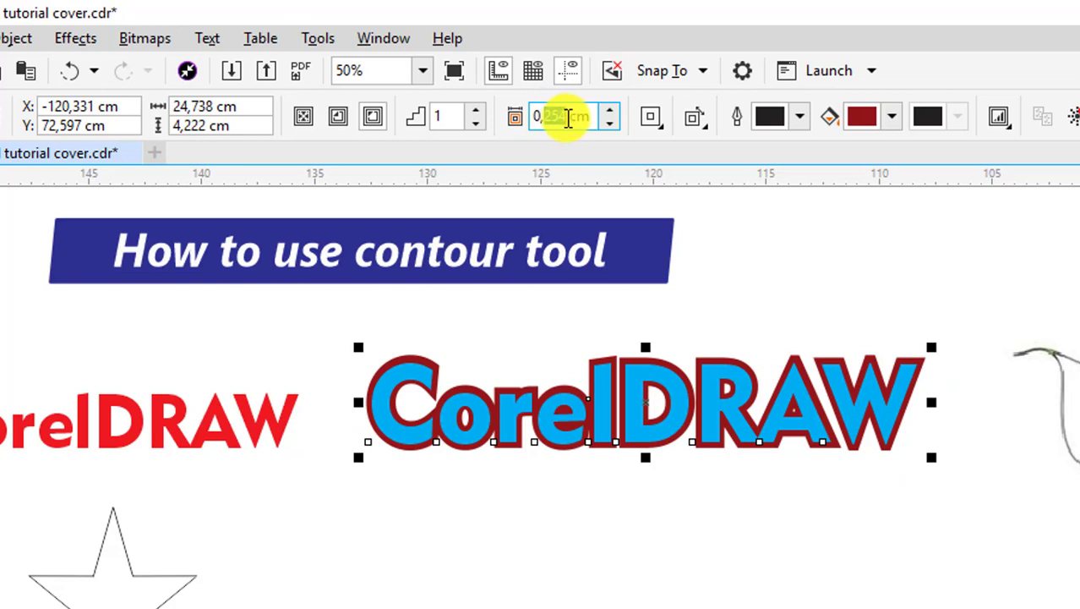
{"action": "type", "text": "3"}
{"action": "key", "text": "Return"}
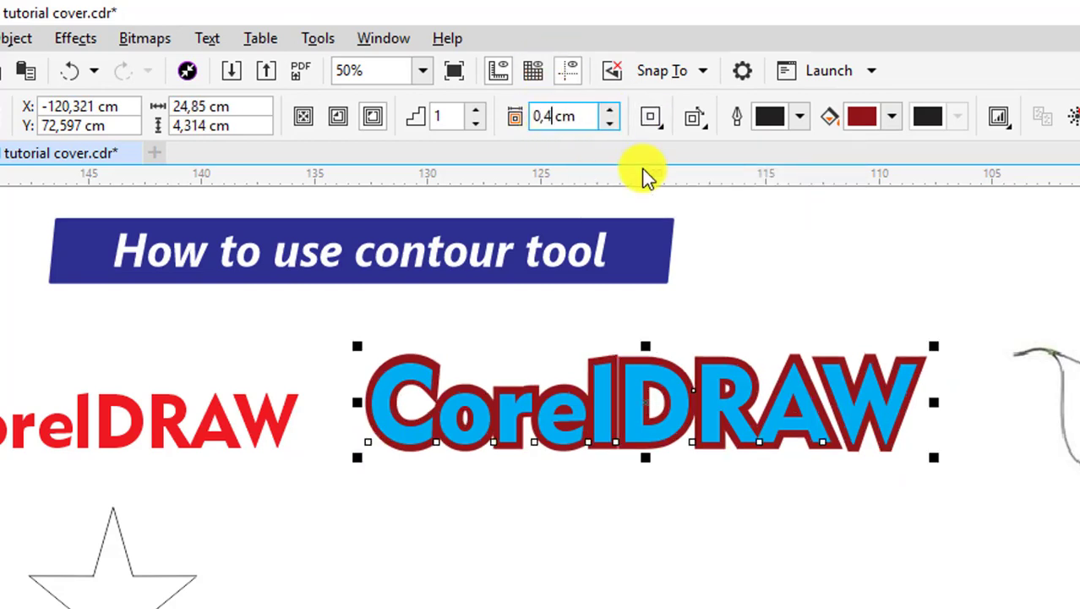
Try round corners and then bevel corners on the text's contour
{"action": "left_click", "coordinate": [650, 116]}
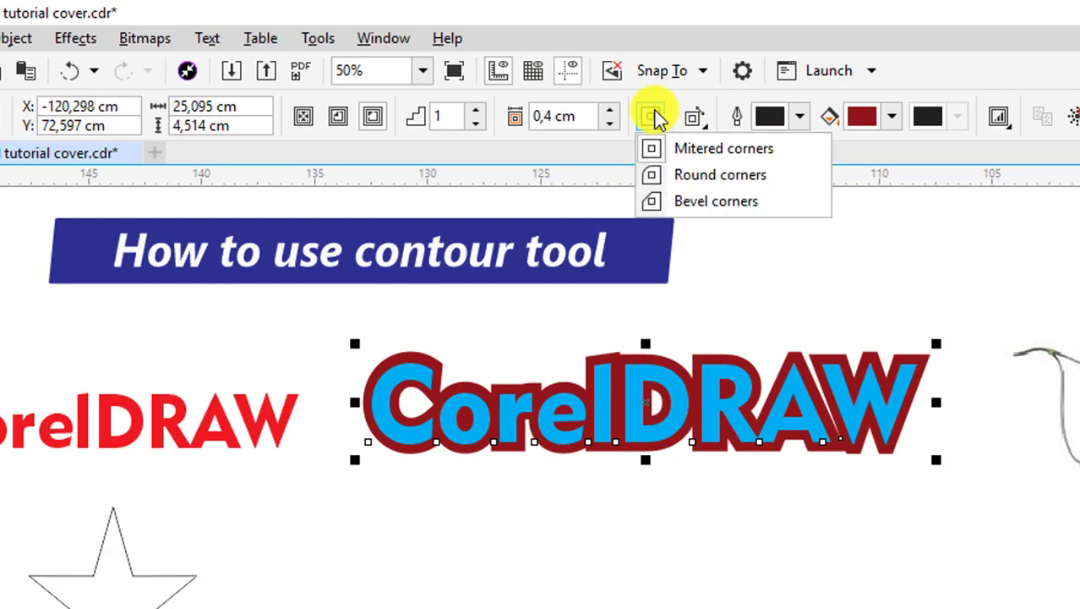
{"action": "left_click", "coordinate": [714, 174]}
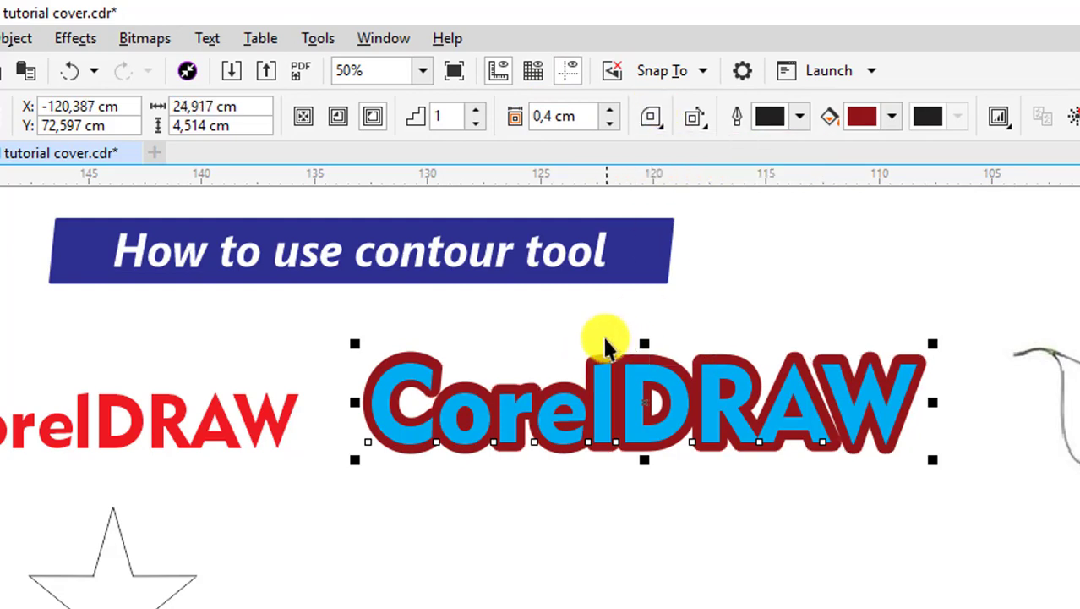
{"action": "left_click", "coordinate": [652, 123]}
{"action": "left_click", "coordinate": [655, 207]}
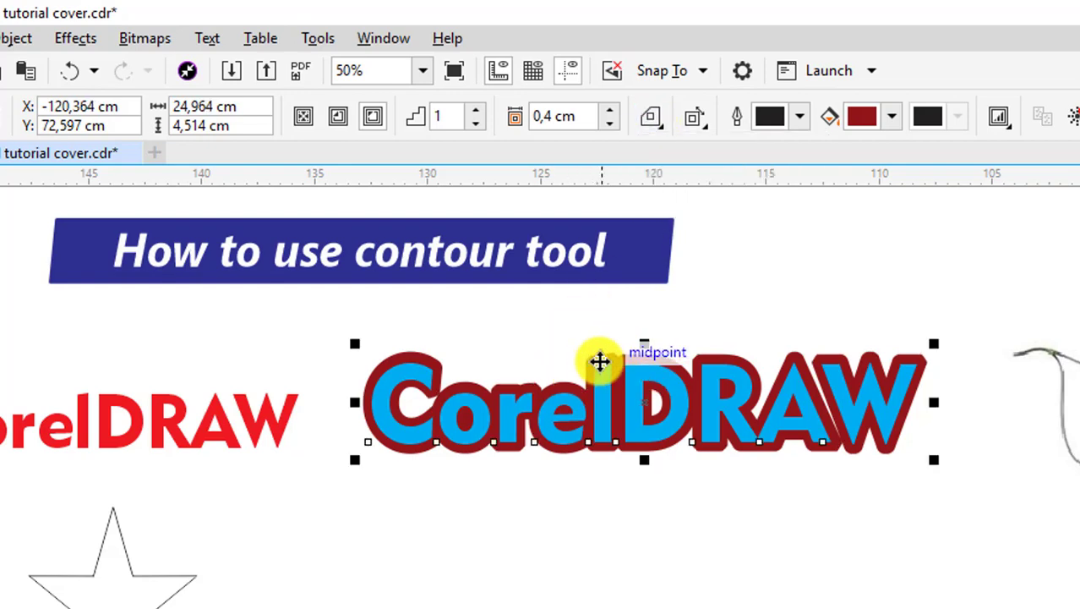
Compare the corner styles up close by switching the contour to round corners and back to mitered corners
{"action": "scroll", "coordinate": [597, 359], "scroll_direction": "up", "scroll_amount": 3}
{"action": "left_click", "coordinate": [651, 118]}
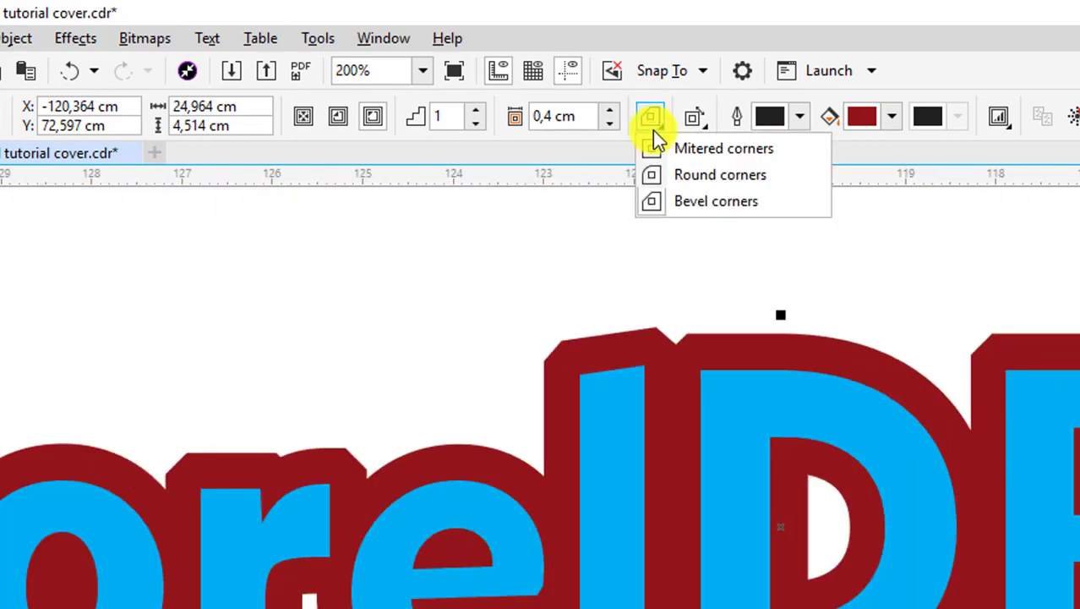
{"action": "left_click", "coordinate": [653, 174]}
{"action": "left_click", "coordinate": [651, 118]}
{"action": "left_click", "coordinate": [664, 147]}
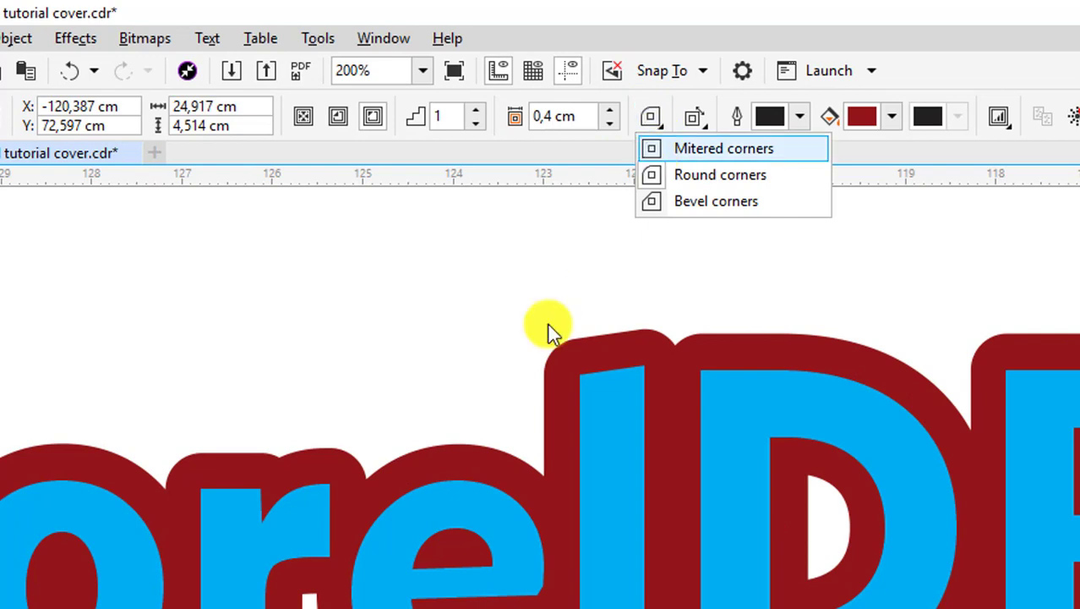
{"action": "scroll", "coordinate": [549, 339], "scroll_direction": "down", "scroll_amount": 2}
{"action": "scroll", "coordinate": [519, 399], "scroll_direction": "down", "scroll_amount": 1}
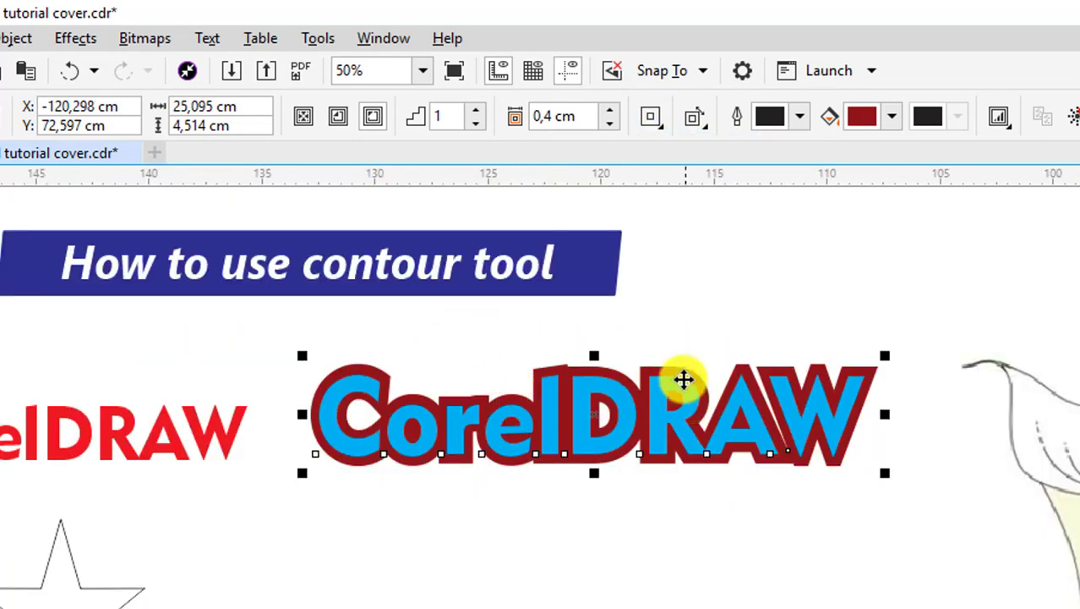
Give the contour round corners and set its color progression to Counterclockwise Contour Colors
{"action": "left_click", "coordinate": [693, 118]}
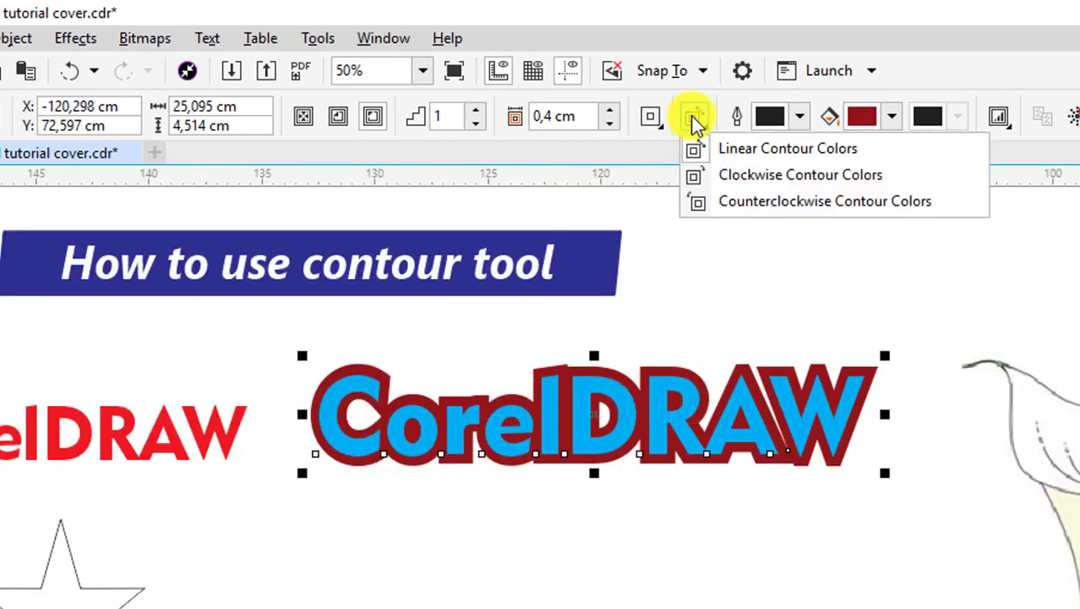
{"action": "left_click", "coordinate": [736, 174]}
{"action": "left_click", "coordinate": [647, 119]}
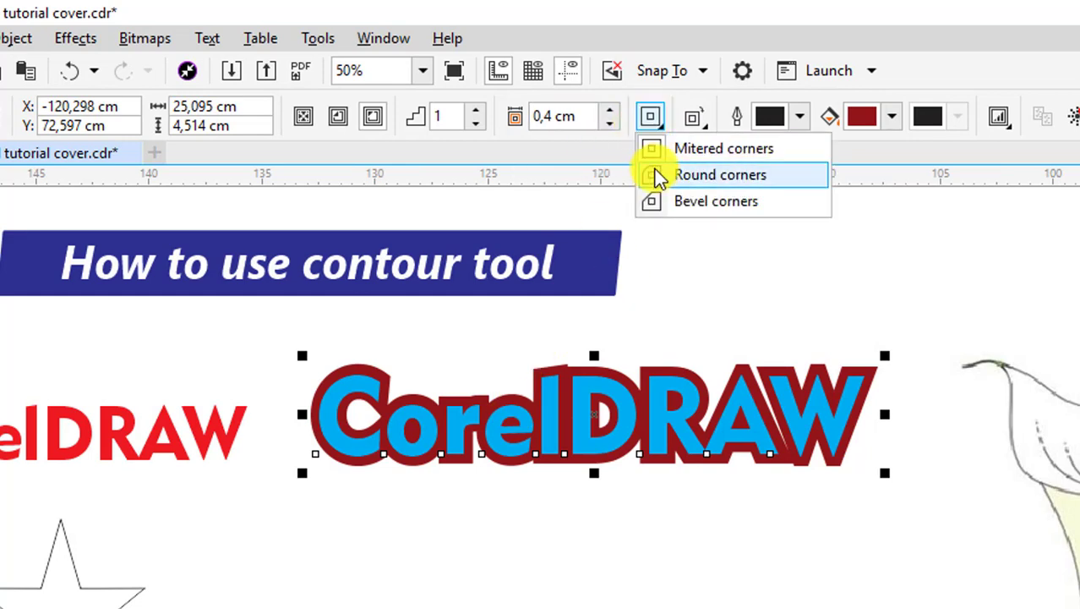
{"action": "left_click", "coordinate": [668, 175]}
{"action": "left_click", "coordinate": [702, 117]}
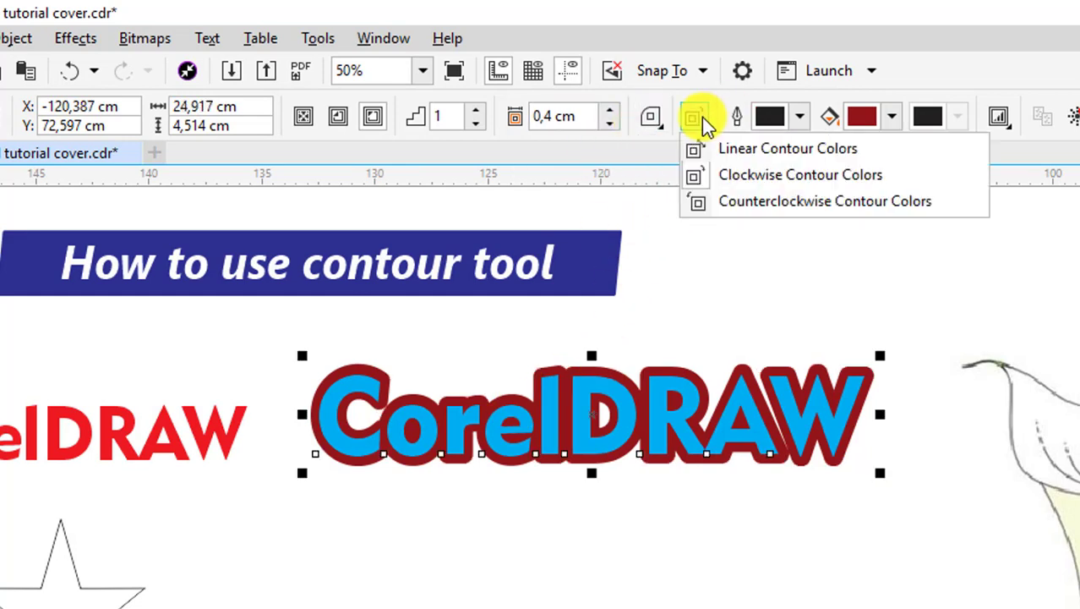
{"action": "left_click", "coordinate": [736, 206]}
Try a muted dark purple contour fill of C 79, M 79, Y 35, K 21
{"action": "left_click", "coordinate": [892, 116]}
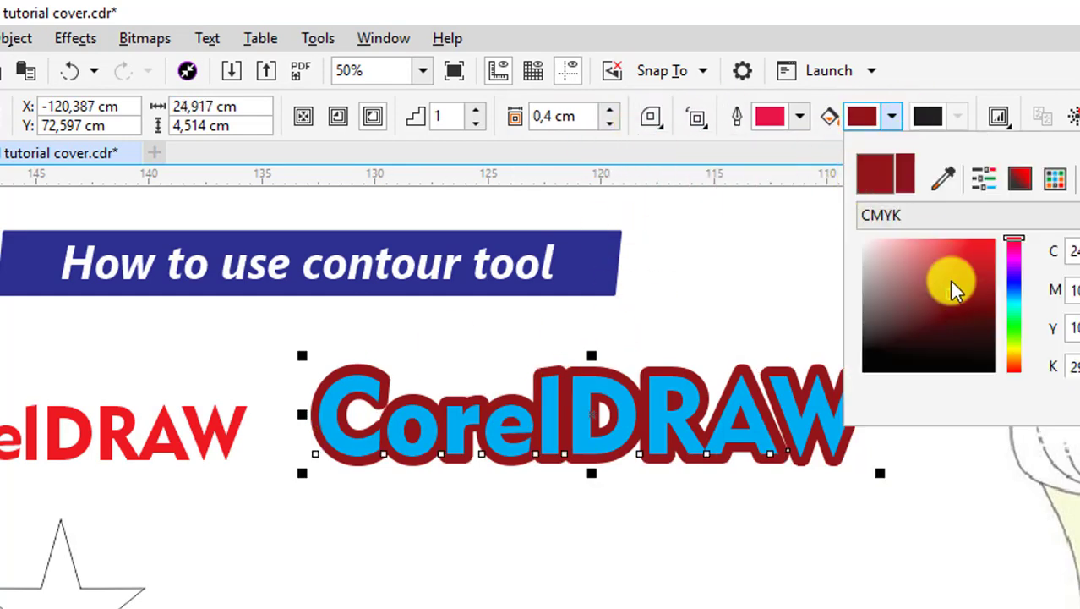
{"action": "left_click_drag", "start_coordinate": [953, 289], "coordinate": [985, 246]}
{"action": "mouse_move", "coordinate": [1016, 286]}
{"action": "left_mouse_down"}
{"action": "mouse_move", "coordinate": [996, 273]}
{"action": "mouse_move", "coordinate": [947, 316]}
{"action": "mouse_move", "coordinate": [902, 314]}
{"action": "left_mouse_up"}
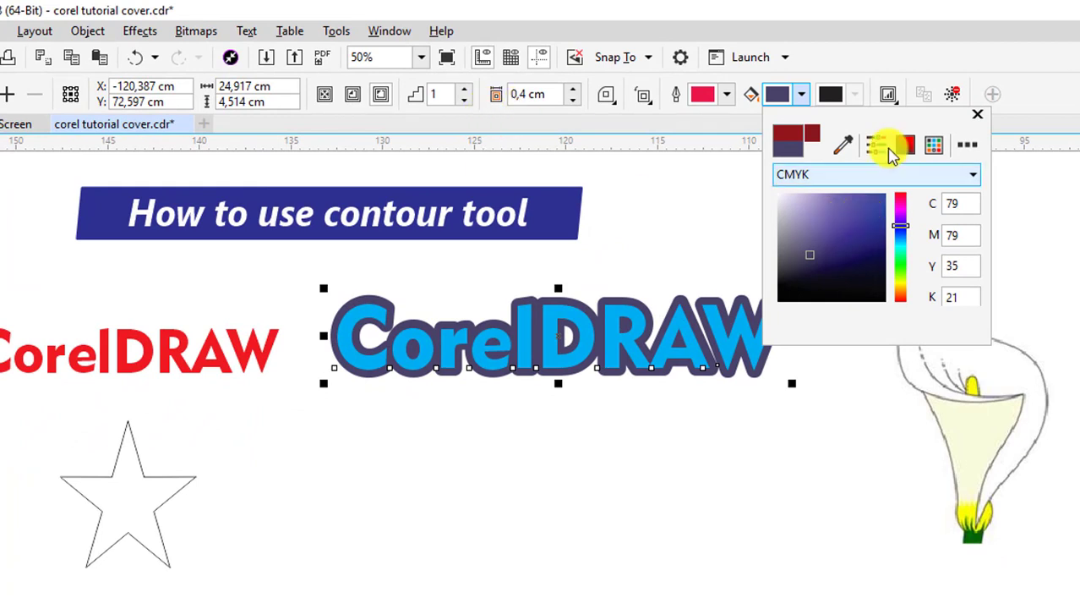
Sample the yellow at the base of the flower as the contour's fill color
{"action": "left_click", "coordinate": [878, 146]}
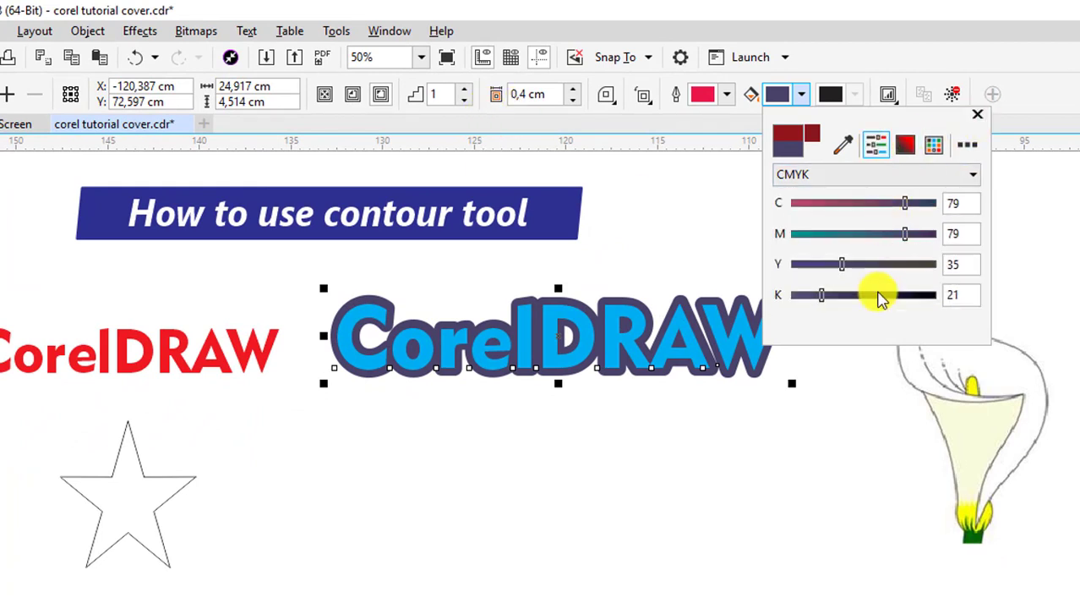
{"action": "left_click", "coordinate": [843, 146]}
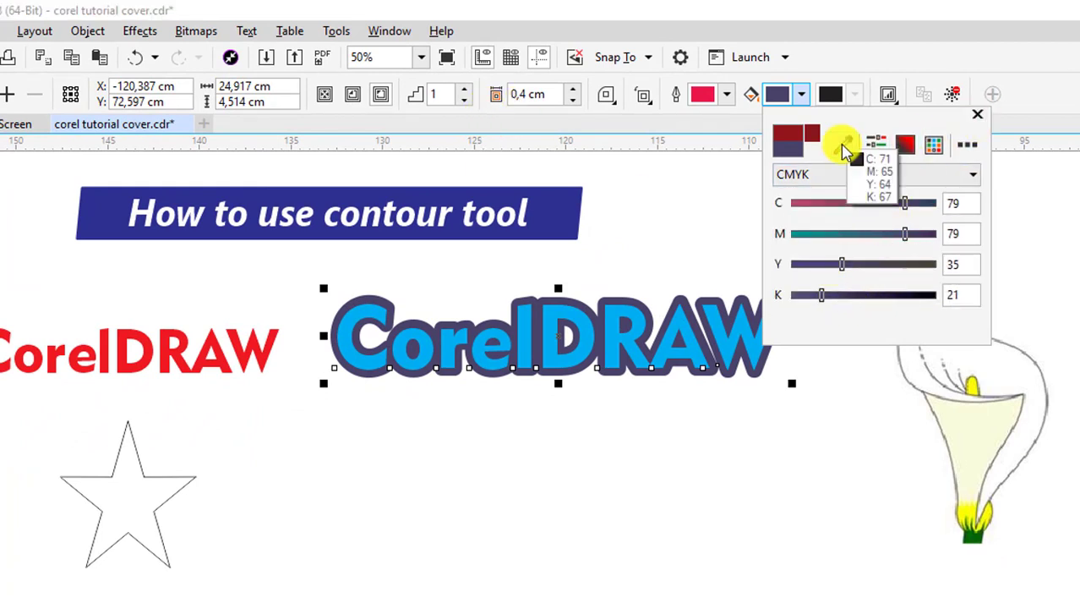
{"action": "left_click", "coordinate": [968, 509]}
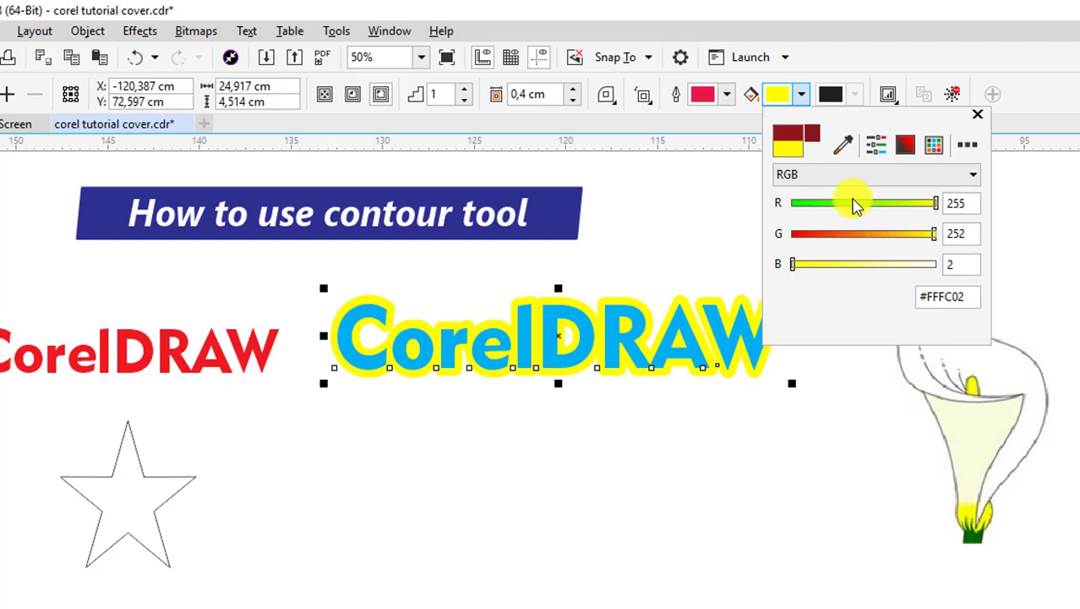
Set the contour's fill color to pink #FF027C and close the color picker
{"action": "left_click", "coordinate": [842, 145]}
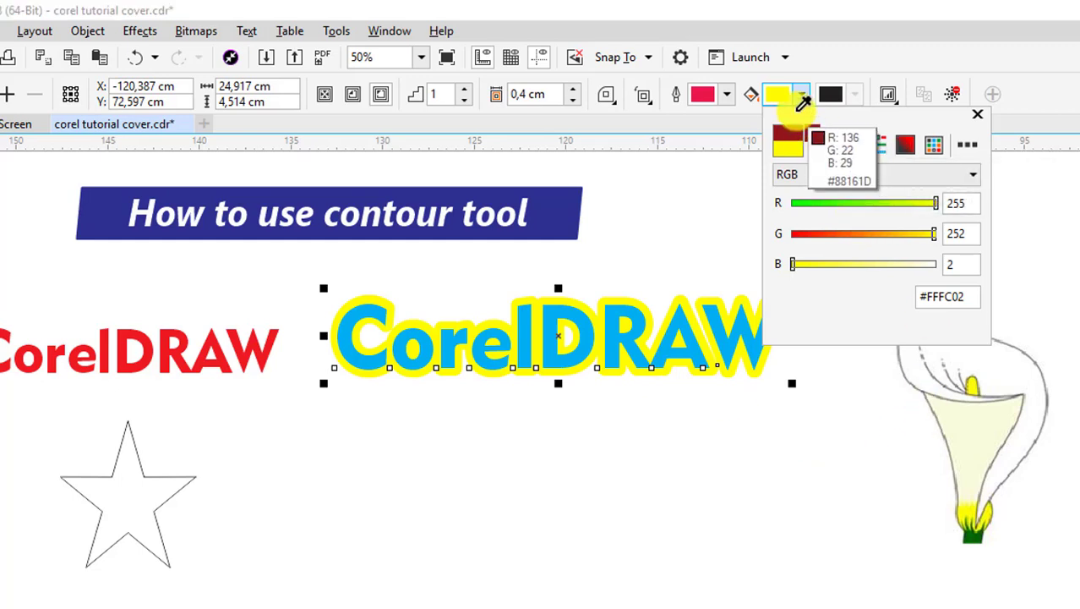
{"action": "left_click", "coordinate": [803, 98]}
{"action": "left_click", "coordinate": [801, 96]}
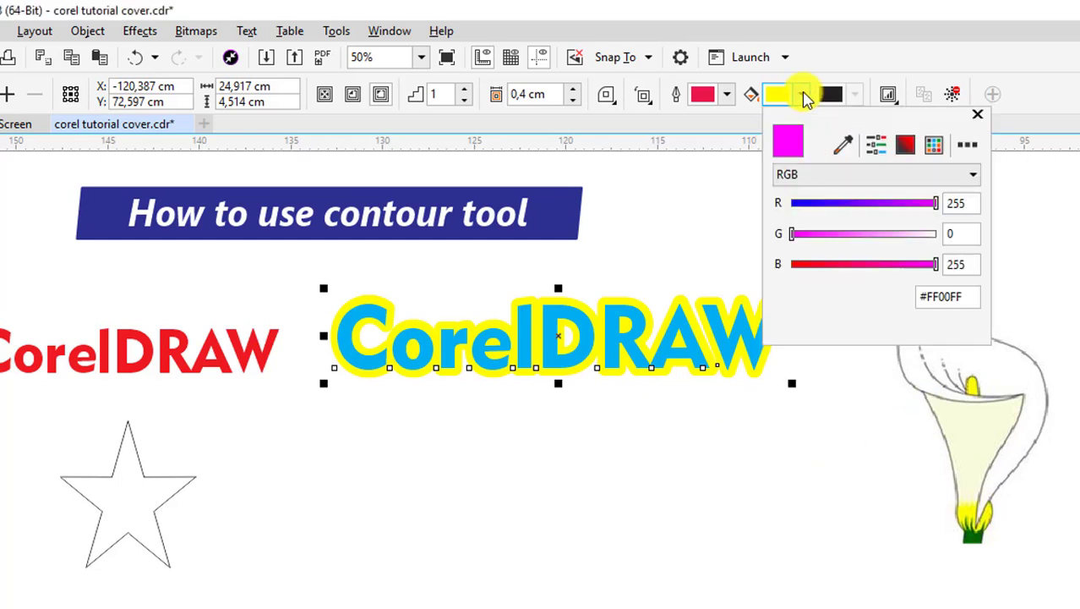
{"action": "left_click", "coordinate": [904, 145]}
{"action": "left_click_drag", "start_coordinate": [901, 212], "coordinate": [901, 201]}
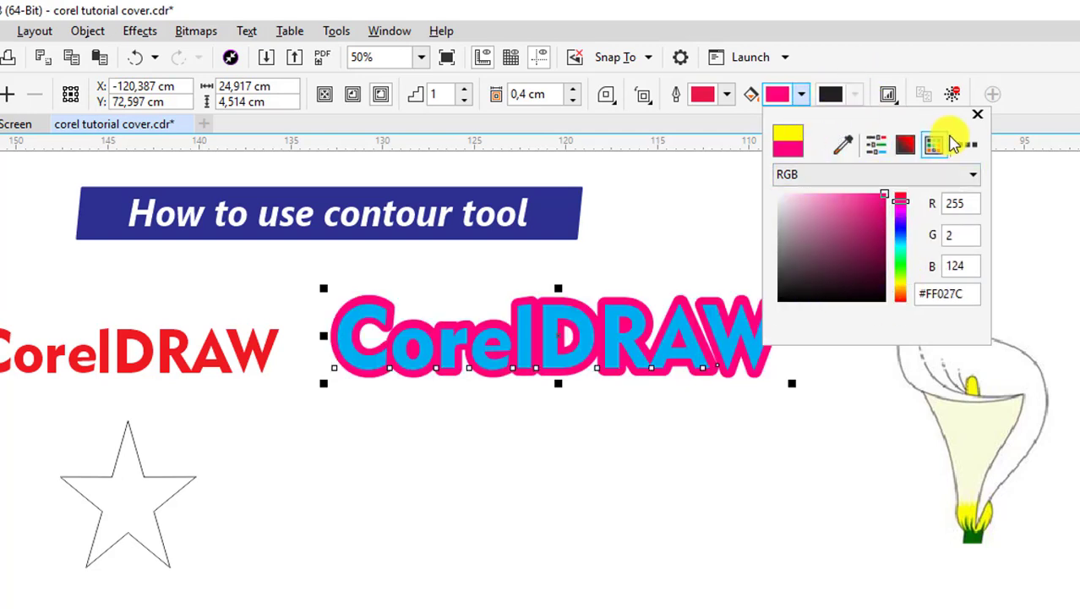
{"action": "left_click", "coordinate": [978, 114]}
Set the outside contour to an offset of 0,2 cm with four contour steps
{"action": "left_click", "coordinate": [704, 350]}
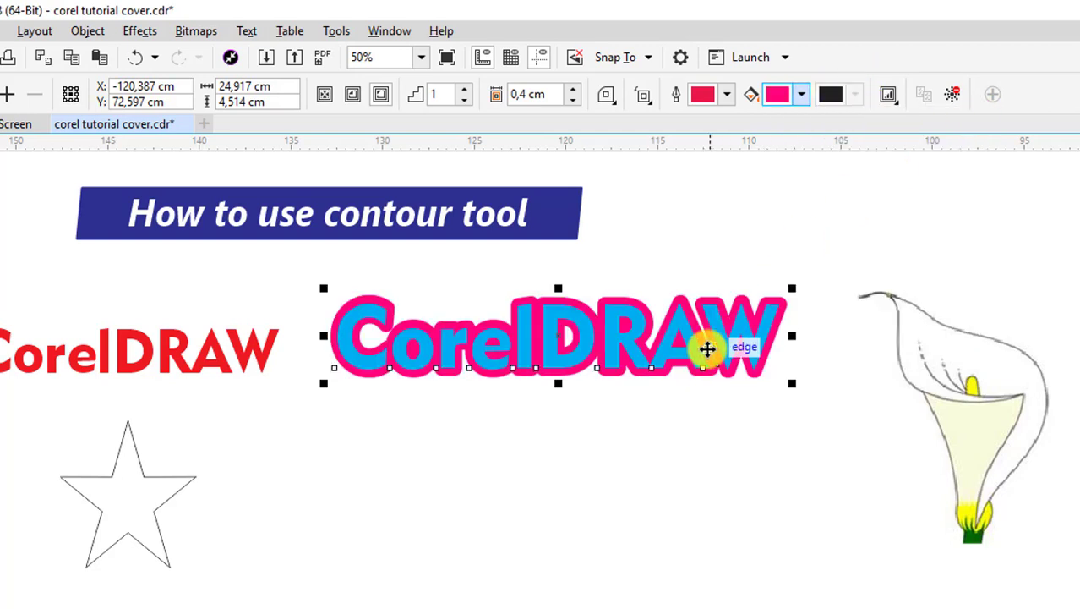
{"action": "left_click", "coordinate": [465, 89]}
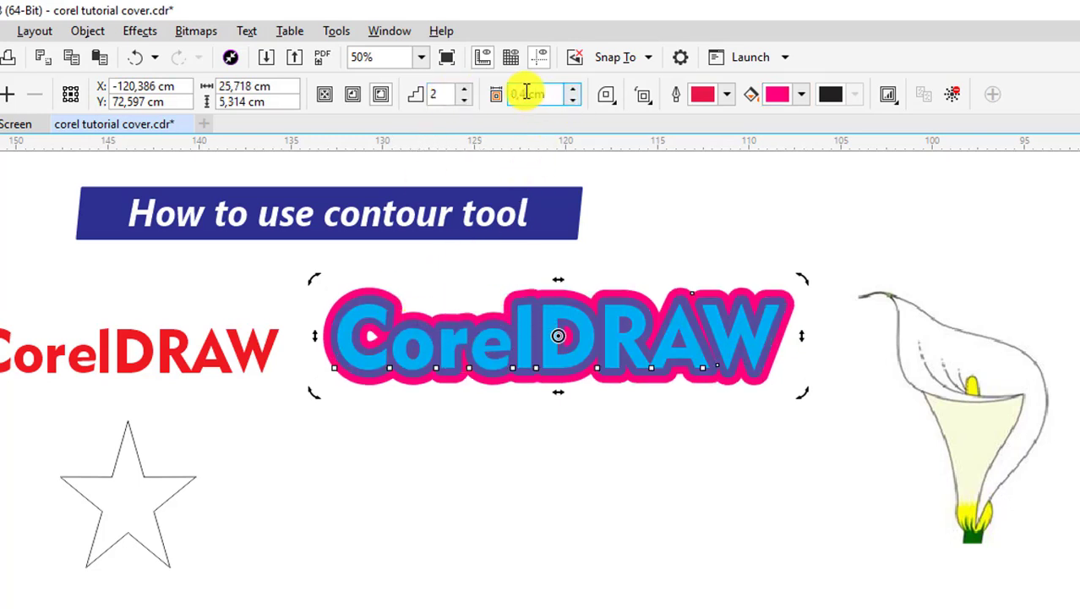
{"action": "key", "text": "Return"}
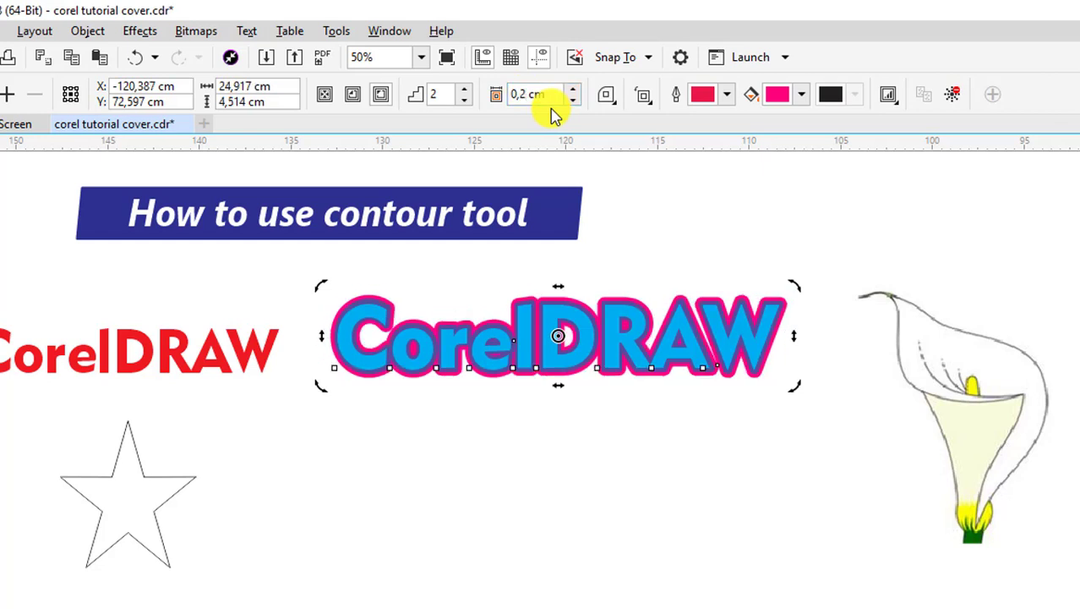
{"action": "left_click", "coordinate": [465, 89]}
{"action": "left_click", "coordinate": [465, 89]}
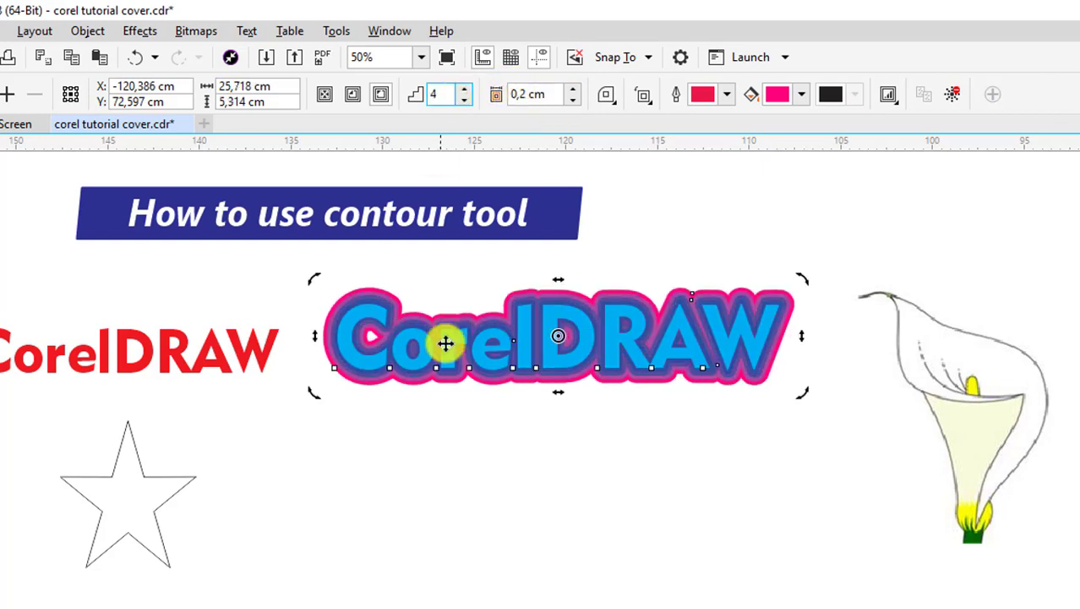
Change the text's contour to an inside contour with a single step
{"action": "left_click", "coordinate": [465, 101]}
{"action": "left_click", "coordinate": [357, 98]}
{"action": "scroll", "coordinate": [422, 352], "scroll_direction": "up", "scroll_amount": 1}
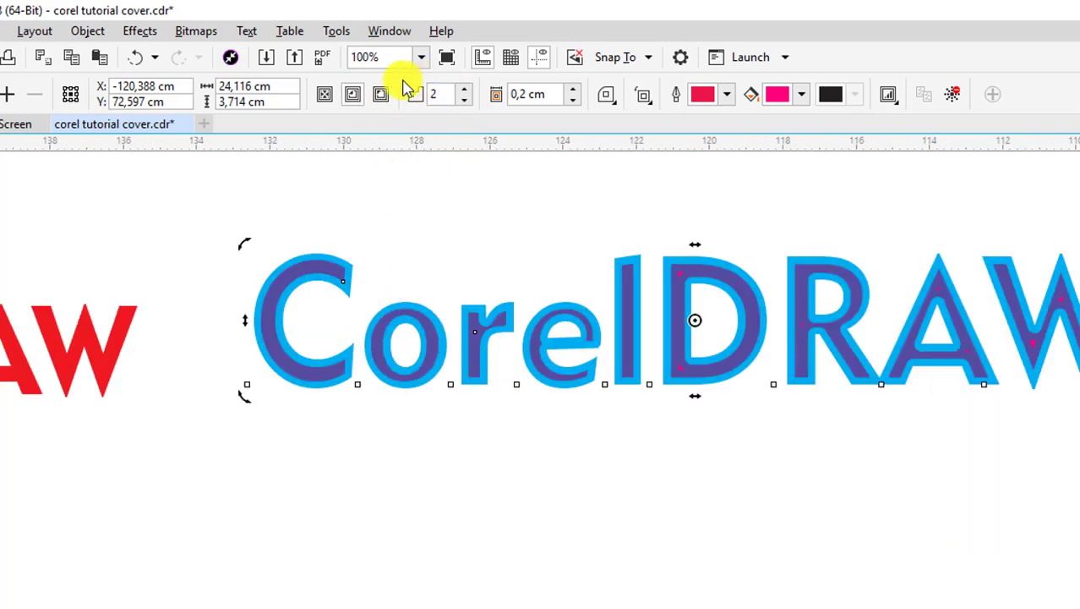
{"action": "left_click", "coordinate": [464, 100]}
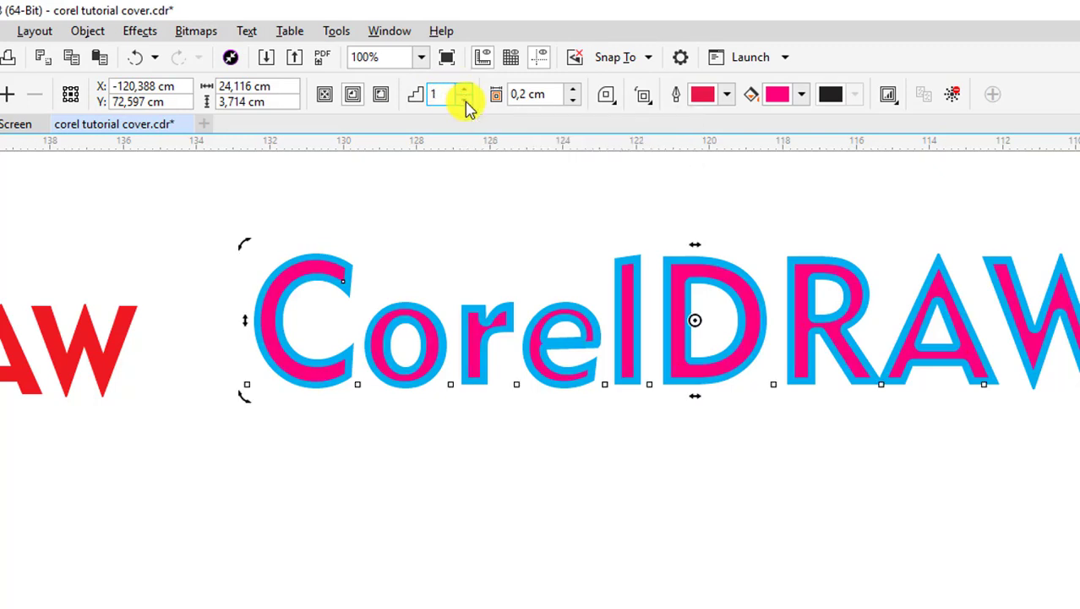
Change the text's contour to an outside contour with an offset of 0,7 cm and deselect the text
{"action": "left_click", "coordinate": [381, 95]}
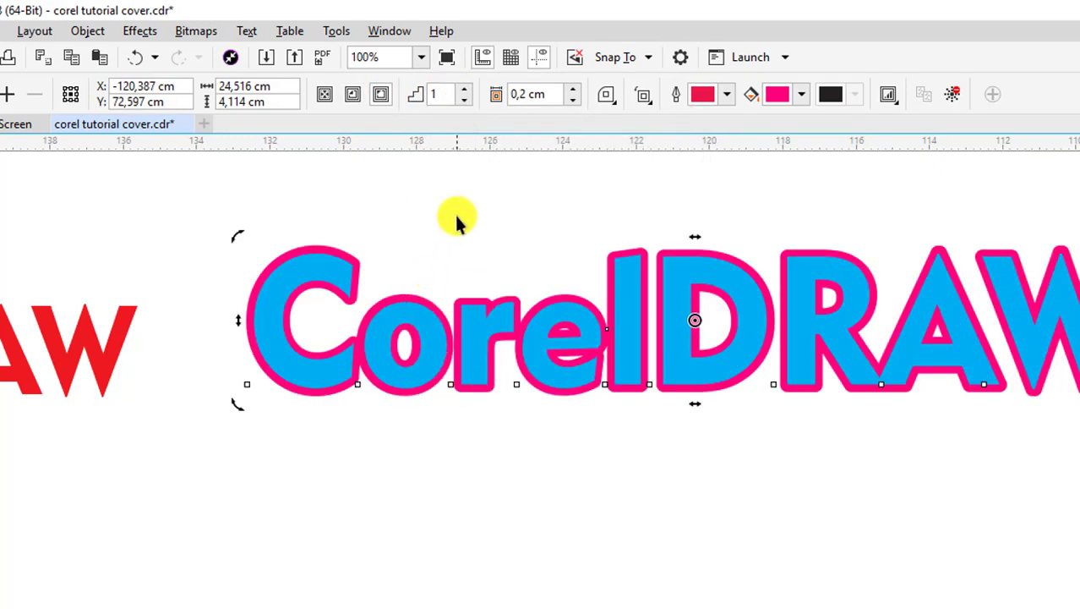
{"action": "key", "text": "Return"}
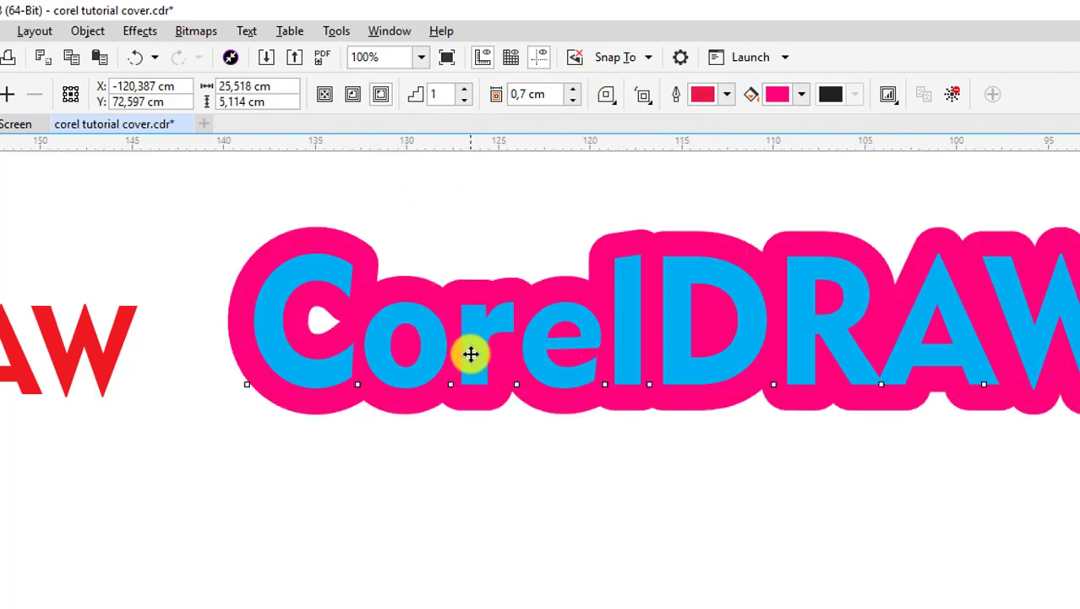
{"action": "scroll", "coordinate": [470, 354], "scroll_direction": "down", "scroll_amount": 1}
{"action": "left_click", "coordinate": [497, 437]}
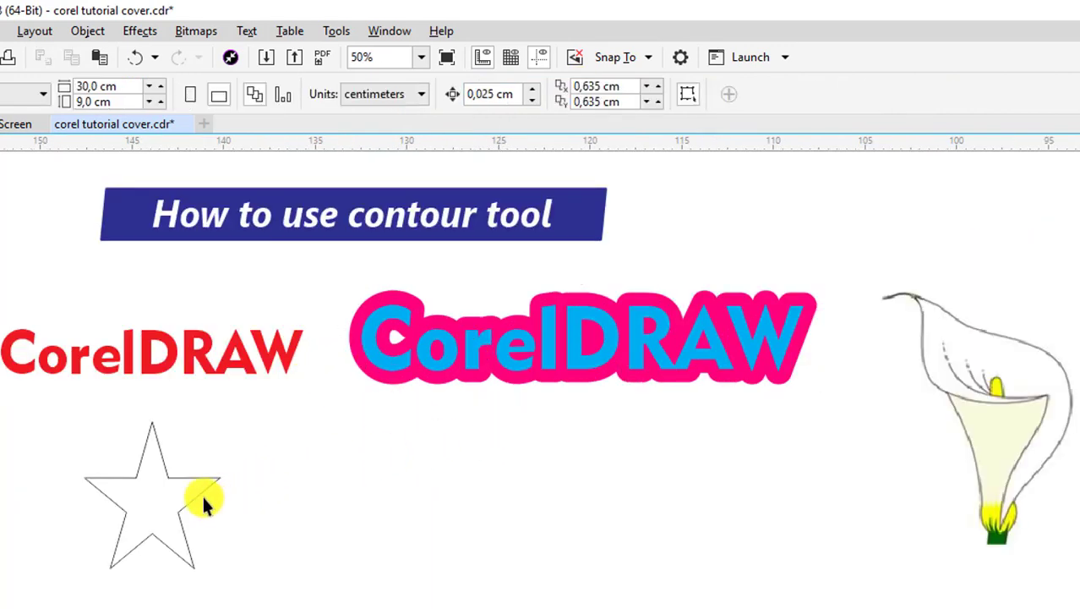
Add a single-step outside contour with a 1,2 cm offset and mitered corners to a copy of the star below the contoured text
{"action": "left_click_drag", "start_coordinate": [202, 494], "coordinate": [566, 491]}
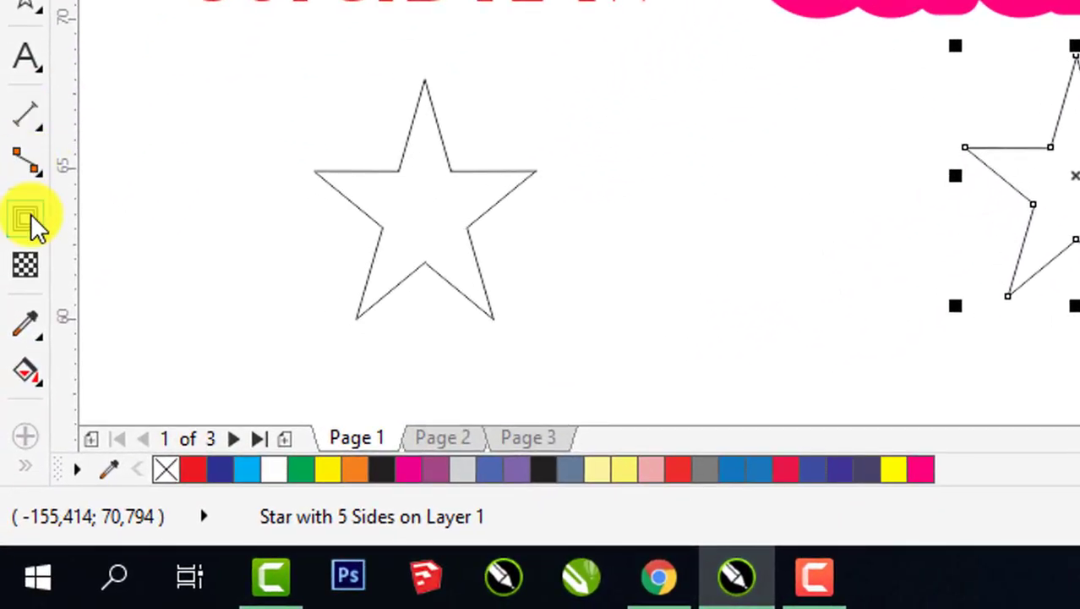
{"action": "left_click", "coordinate": [31, 218]}
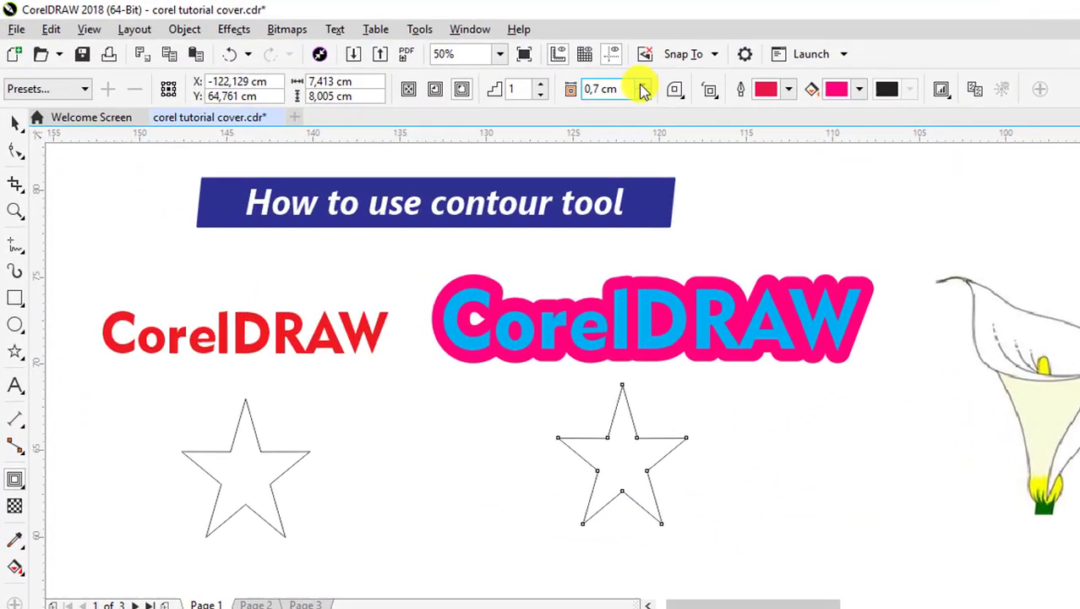
{"action": "left_click", "coordinate": [642, 85]}
{"action": "left_click", "coordinate": [676, 89]}
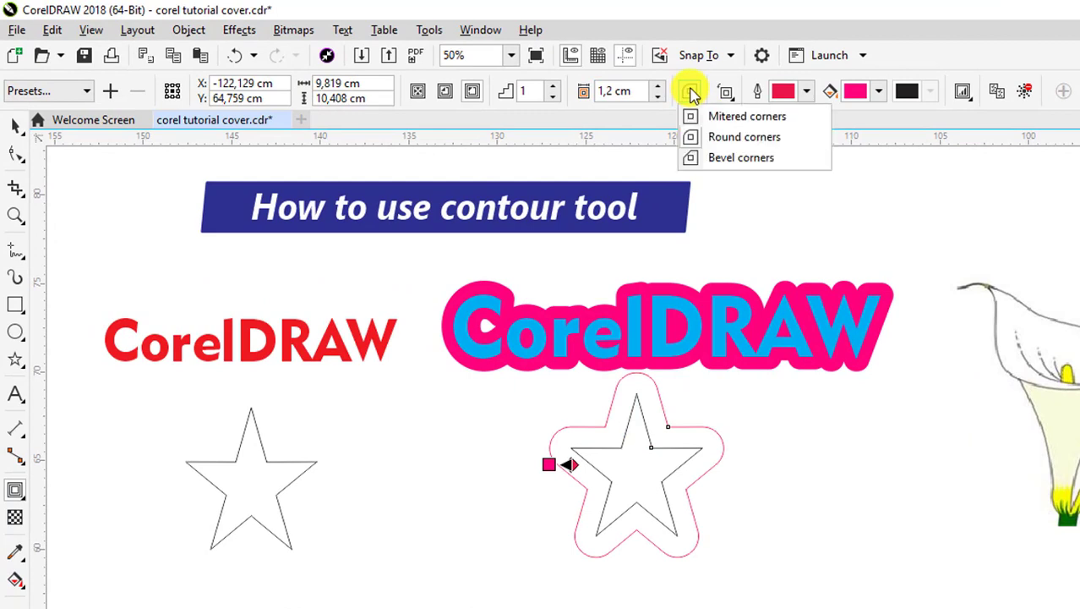
{"action": "left_click", "coordinate": [709, 118]}
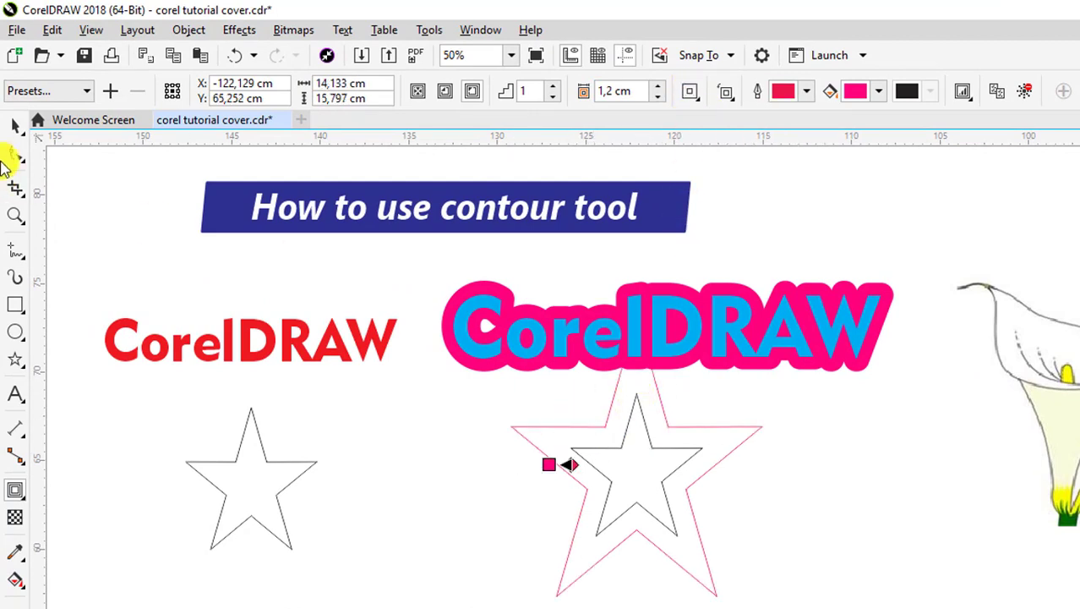
Move the contoured CorelDRAW text slightly up and the contoured star slightly down
{"action": "left_click", "coordinate": [17, 125]}
{"action": "left_click_drag", "start_coordinate": [676, 319], "coordinate": [687, 300]}
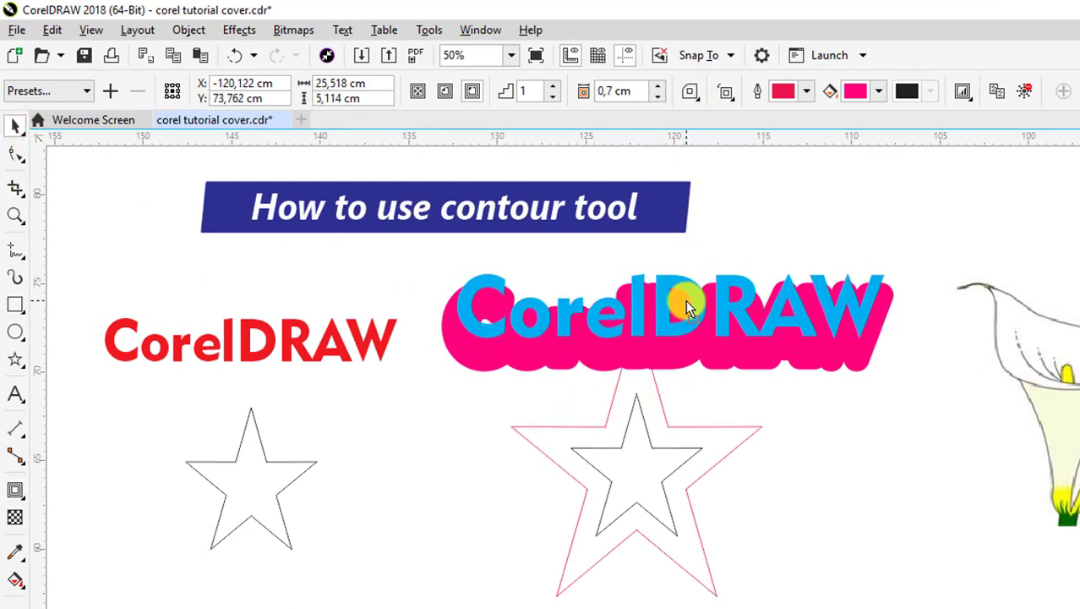
{"action": "left_click", "coordinate": [632, 421]}
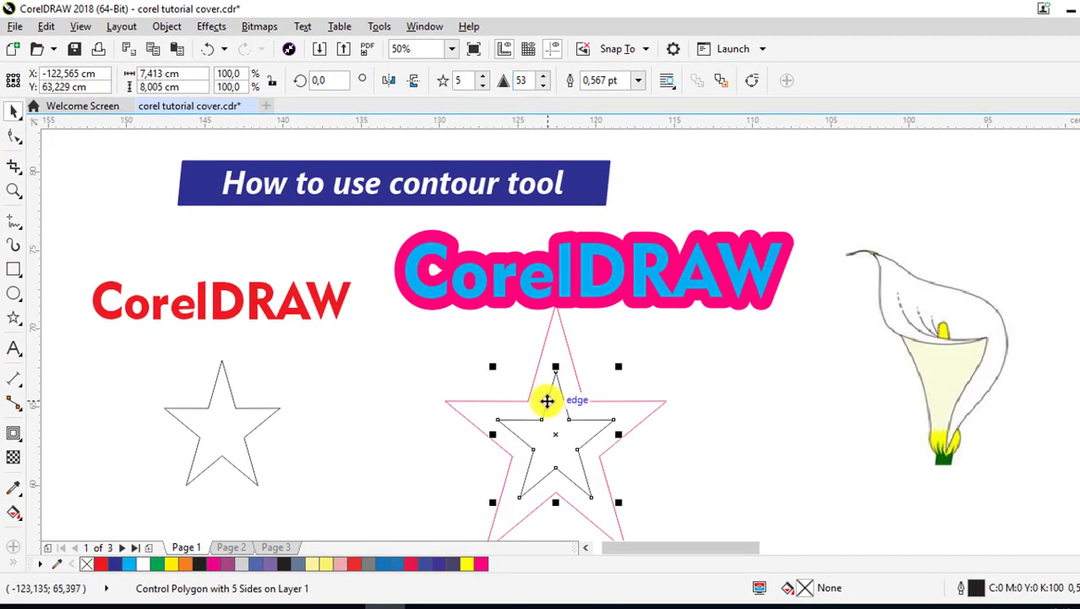
Try more points on the contoured star and return it to 5 points
{"action": "left_click", "coordinate": [485, 78]}
{"action": "left_click", "coordinate": [485, 78]}
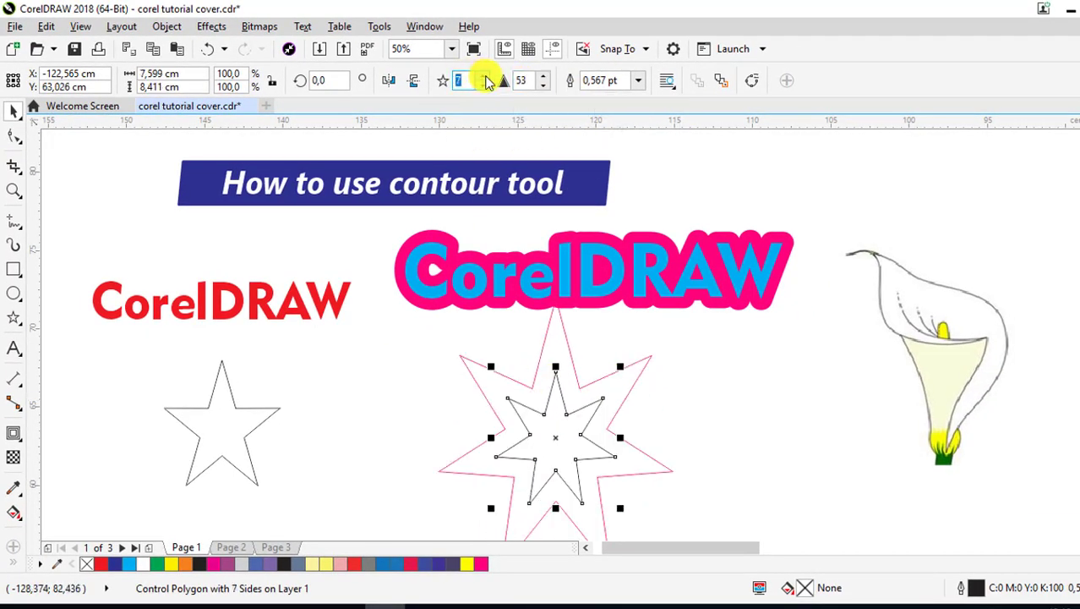
{"action": "left_click", "coordinate": [485, 78]}
{"action": "left_click", "coordinate": [485, 86]}
{"action": "left_click", "coordinate": [485, 86]}
{"action": "left_click", "coordinate": [486, 85]}
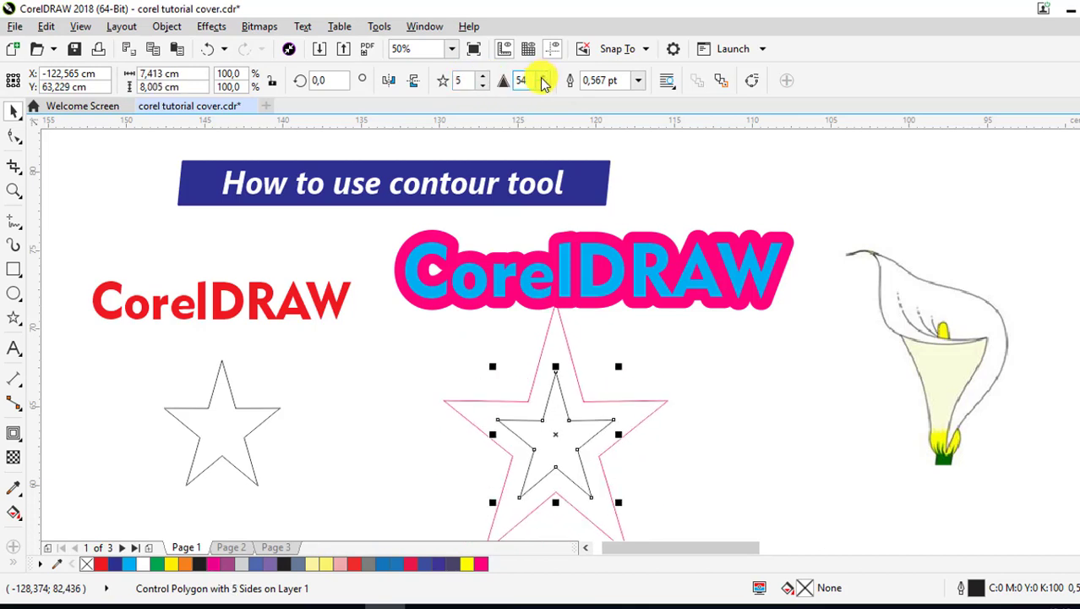
Lower the contoured star's sharpness to about 45
{"action": "left_click", "coordinate": [545, 85]}
{"action": "left_click", "coordinate": [544, 85]}
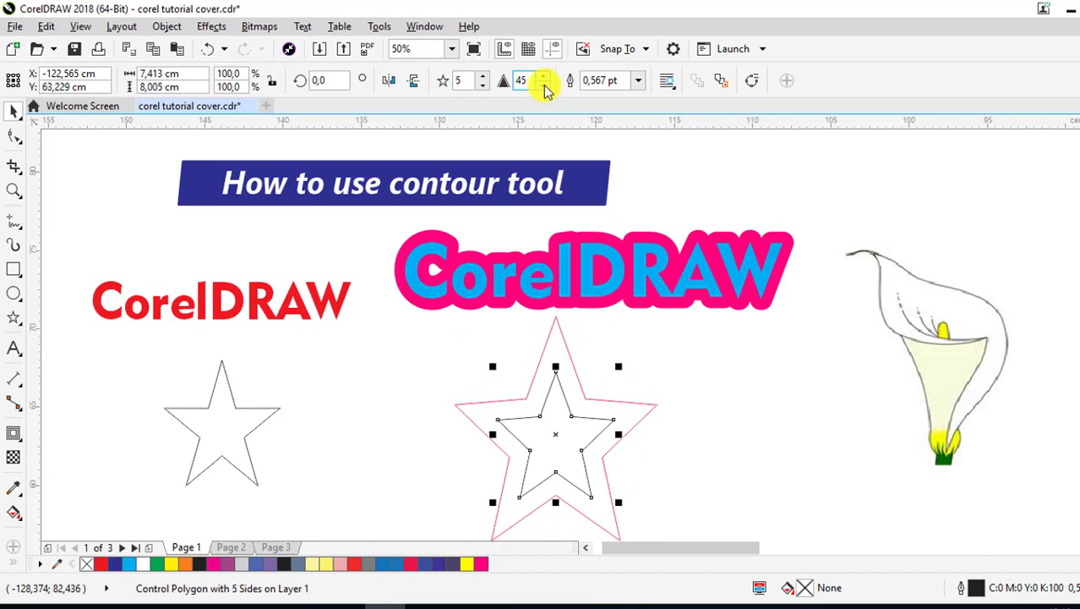
{"action": "left_click", "coordinate": [544, 86]}
Fill the contoured star with red and set its contour's fill color to black #1A1819
{"action": "left_click", "coordinate": [14, 434]}
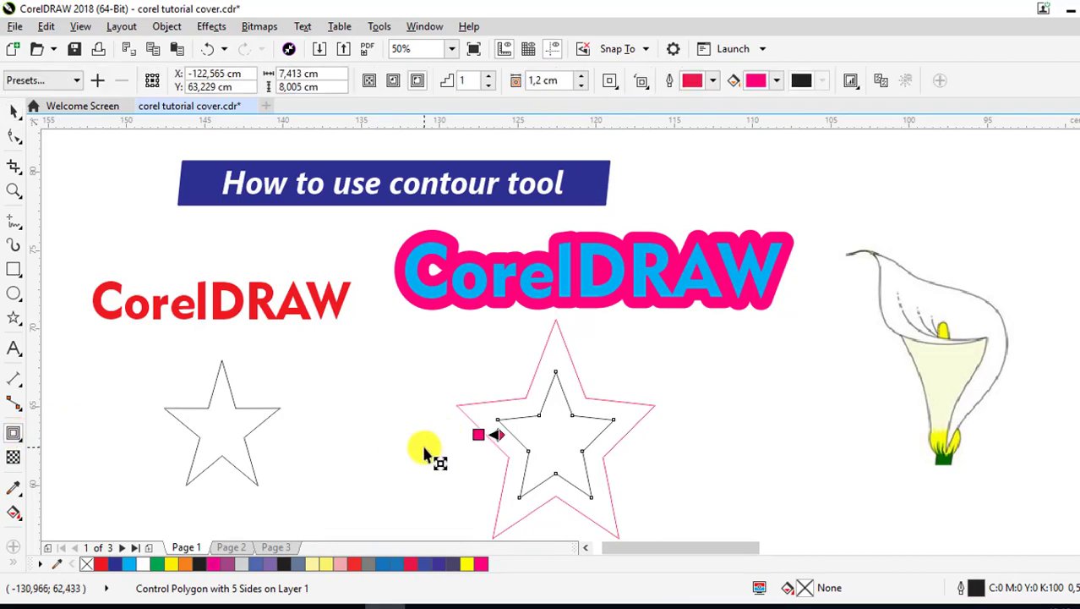
{"action": "left_click", "coordinate": [1072, 362]}
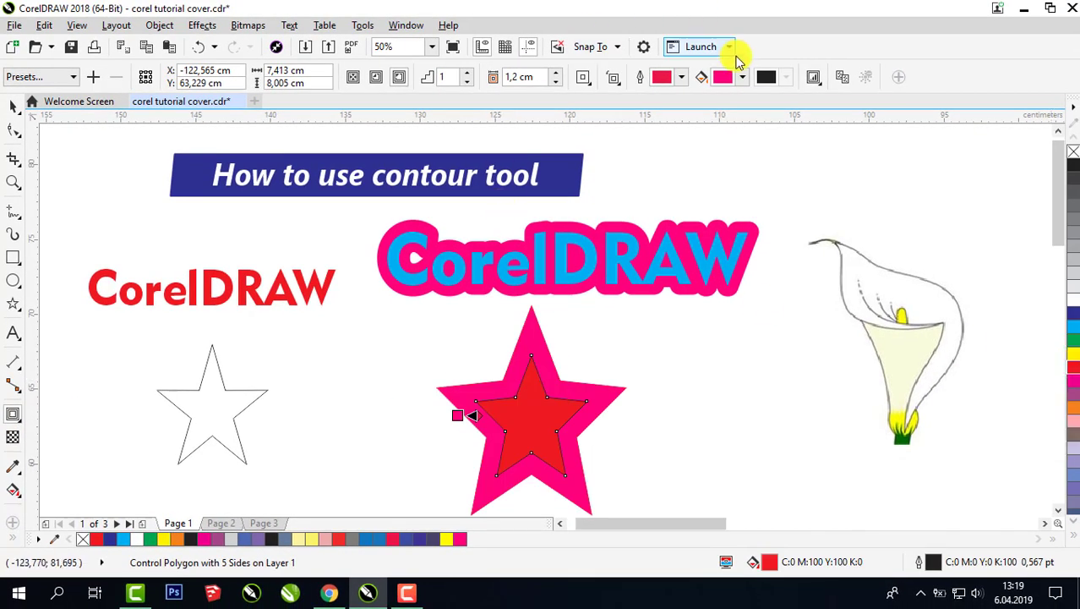
{"action": "left_click", "coordinate": [727, 77]}
{"action": "left_click", "coordinate": [733, 236]}
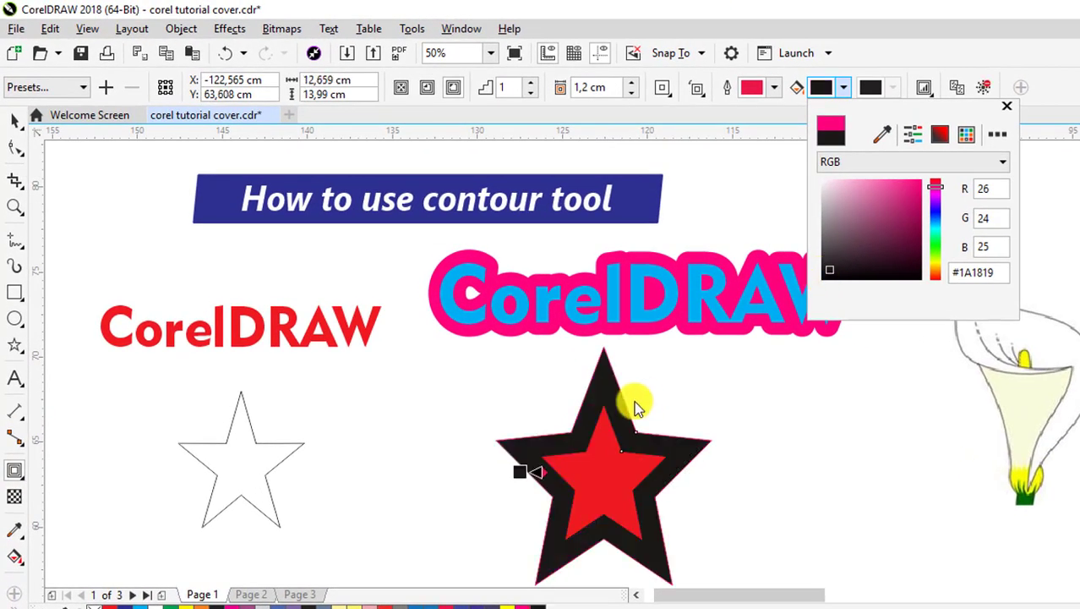
Set the star's contour offset to 0,7 cm
{"action": "left_click", "coordinate": [631, 92]}
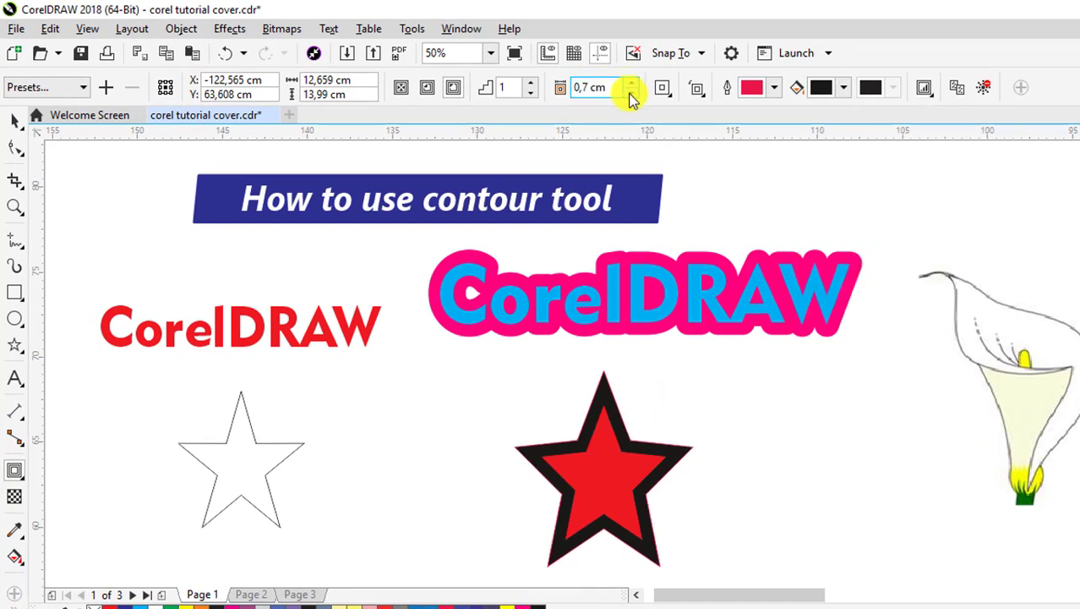
{"action": "left_click", "coordinate": [632, 92]}
{"action": "left_click", "coordinate": [632, 82]}
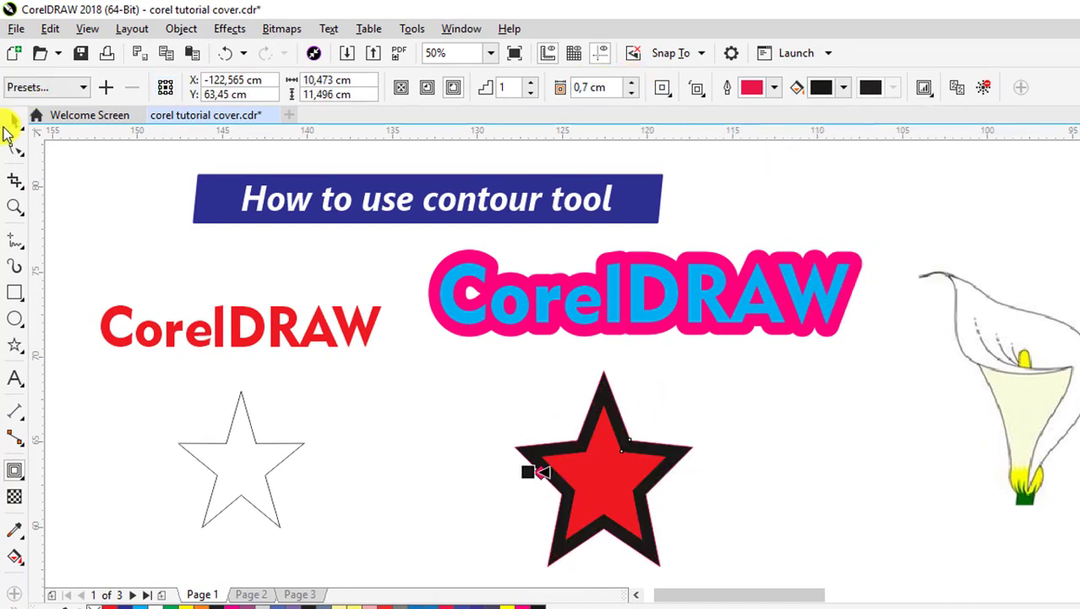
Delete the flower bitmap
{"action": "left_click", "coordinate": [8, 127]}
{"action": "left_click", "coordinate": [946, 315]}
{"action": "right_click", "coordinate": [959, 312]}
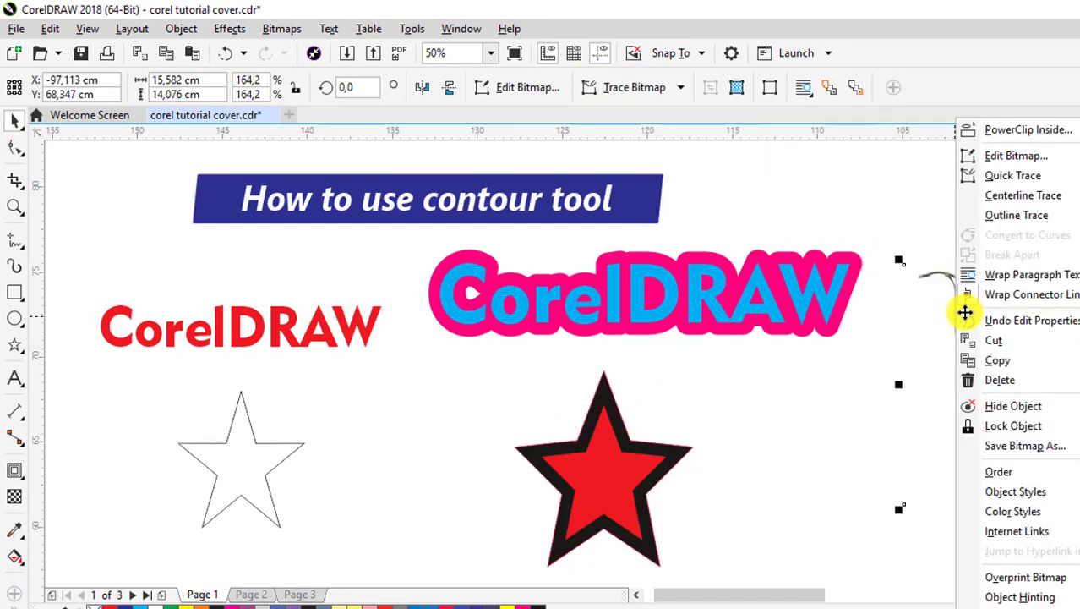
{"action": "left_click", "coordinate": [1006, 382]}
Scale the contoured CorelDRAW text down proportionally to about 19,9 cm wide
{"action": "left_click", "coordinate": [801, 303]}
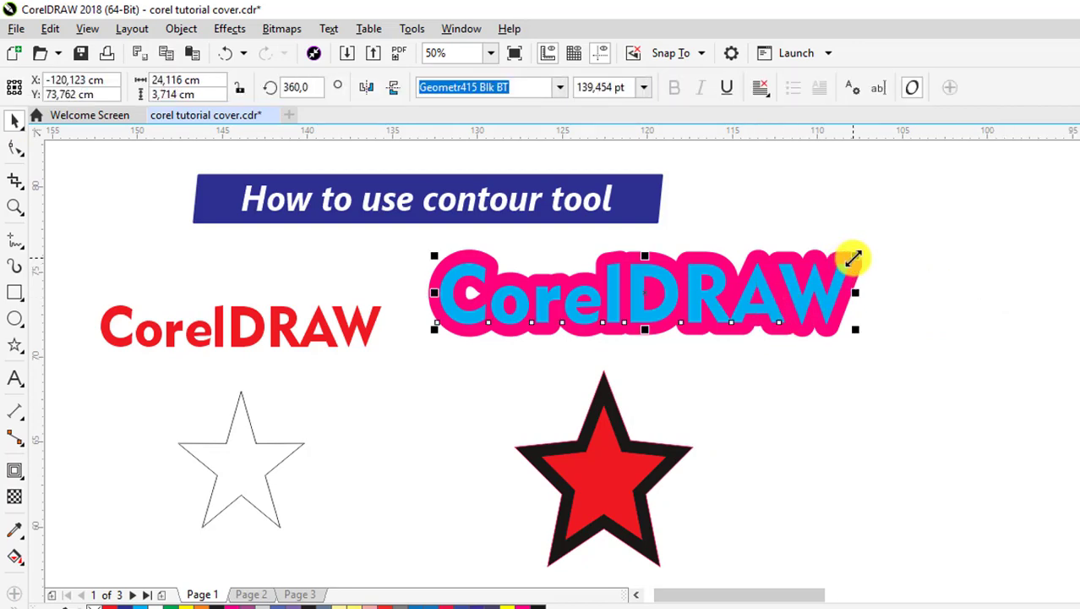
{"action": "left_click_drag", "start_coordinate": [852, 259], "coordinate": [783, 268]}
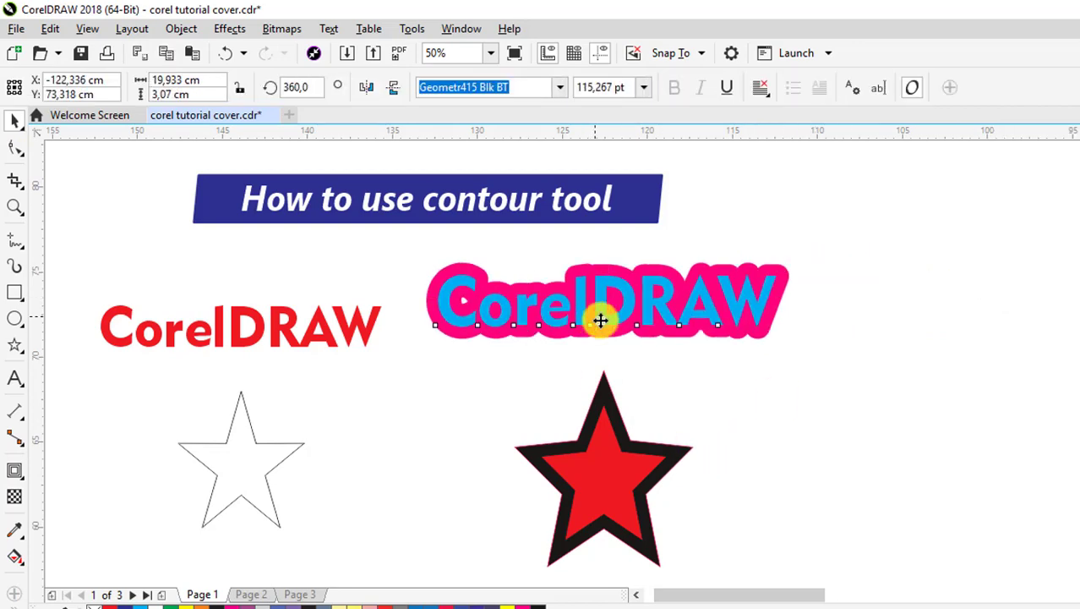
Try duplicating the blue text without its contour beside the original and delete the copy
{"action": "left_click_drag", "start_coordinate": [600, 321], "coordinate": [969, 314]}
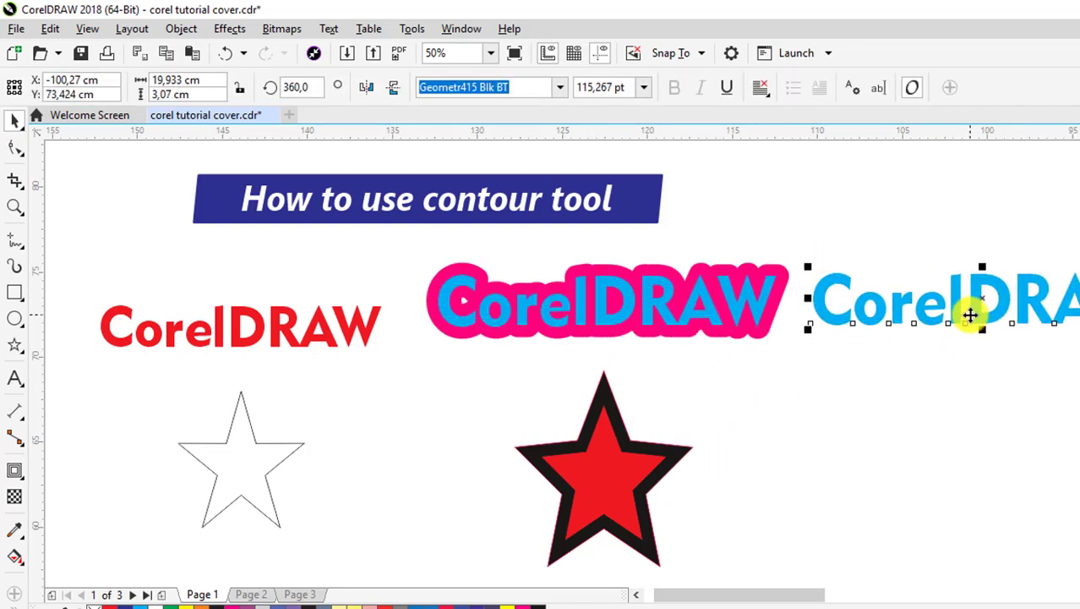
{"action": "right_click", "coordinate": [845, 318]}
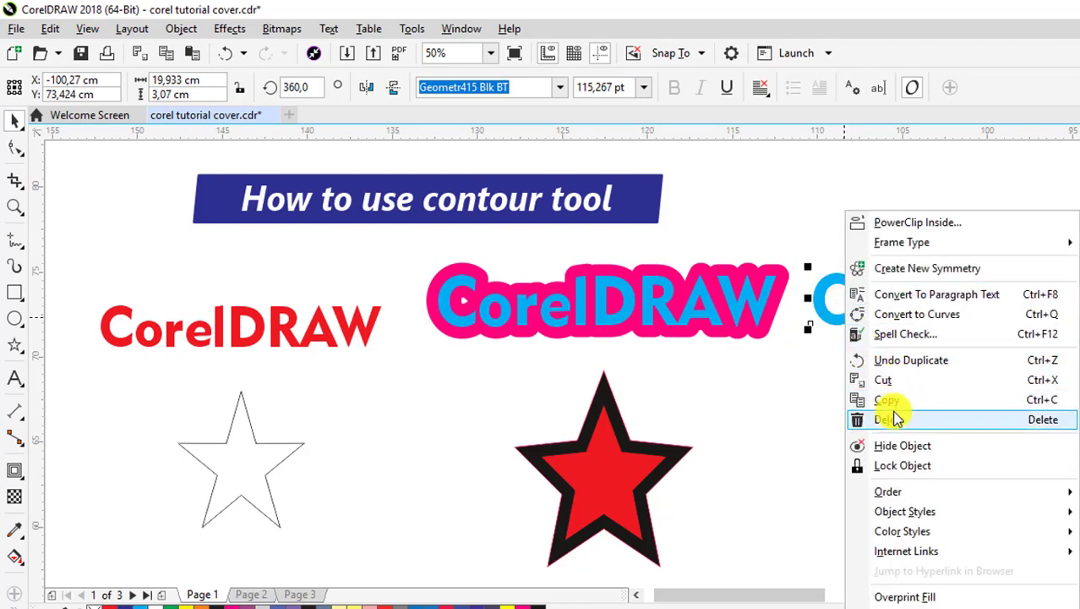
{"action": "left_click", "coordinate": [851, 417]}
Break the text's contour group apart and pull the pink contour shape away from the blue lettering
{"action": "left_click", "coordinate": [790, 292]}
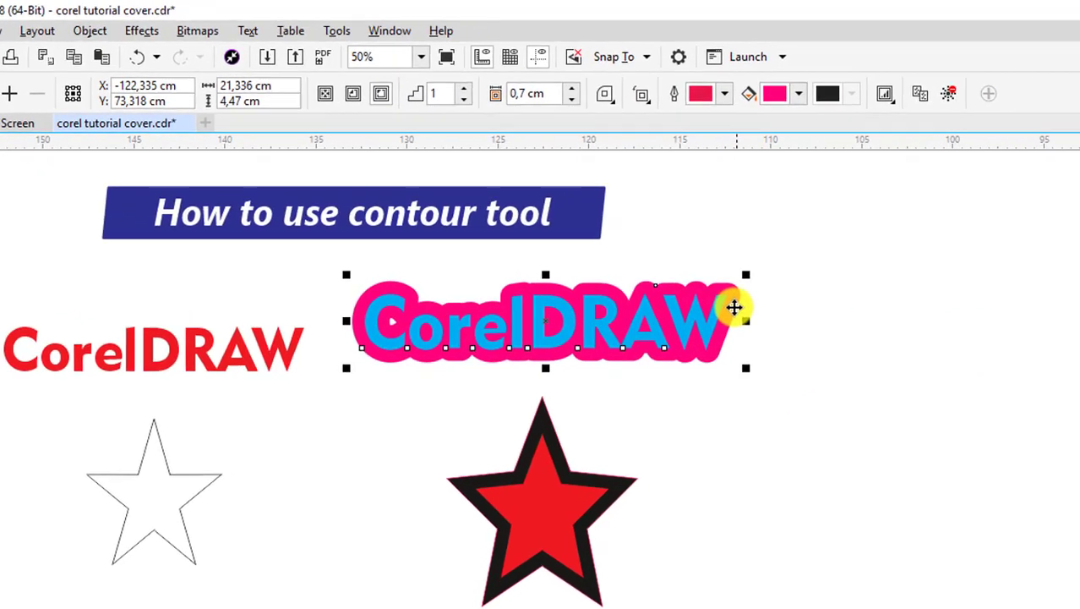
{"action": "right_click", "coordinate": [783, 288]}
{"action": "left_click", "coordinate": [784, 381]}
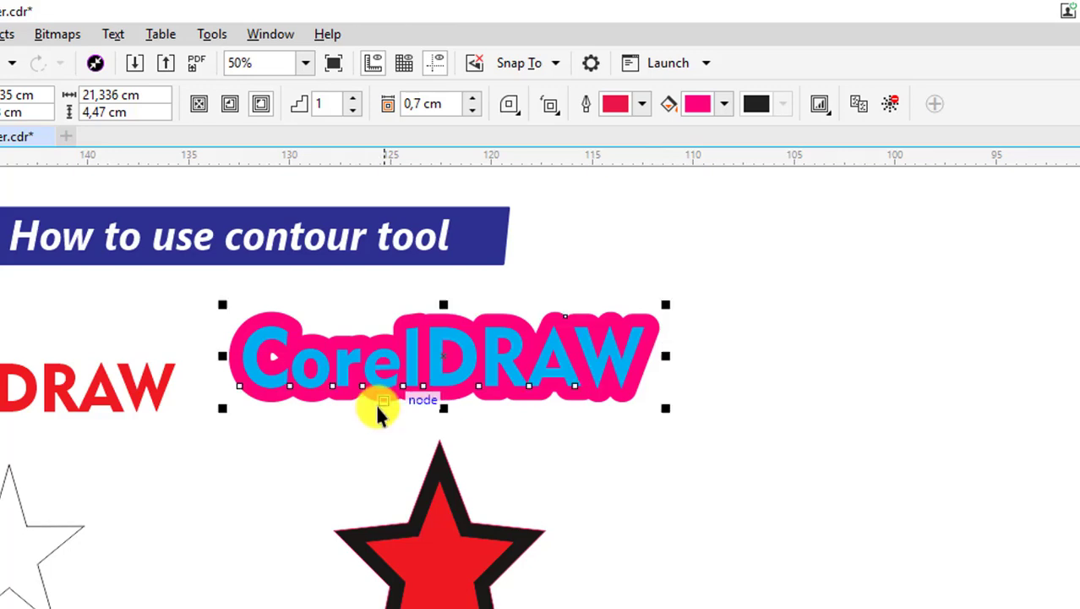
{"action": "left_click", "coordinate": [579, 447]}
{"action": "left_click_drag", "start_coordinate": [553, 313], "coordinate": [928, 177]}
Recolor the separated contour shape to cyan and place it clear of the text, beside the title banner
{"action": "left_click_drag", "start_coordinate": [793, 213], "coordinate": [768, 265]}
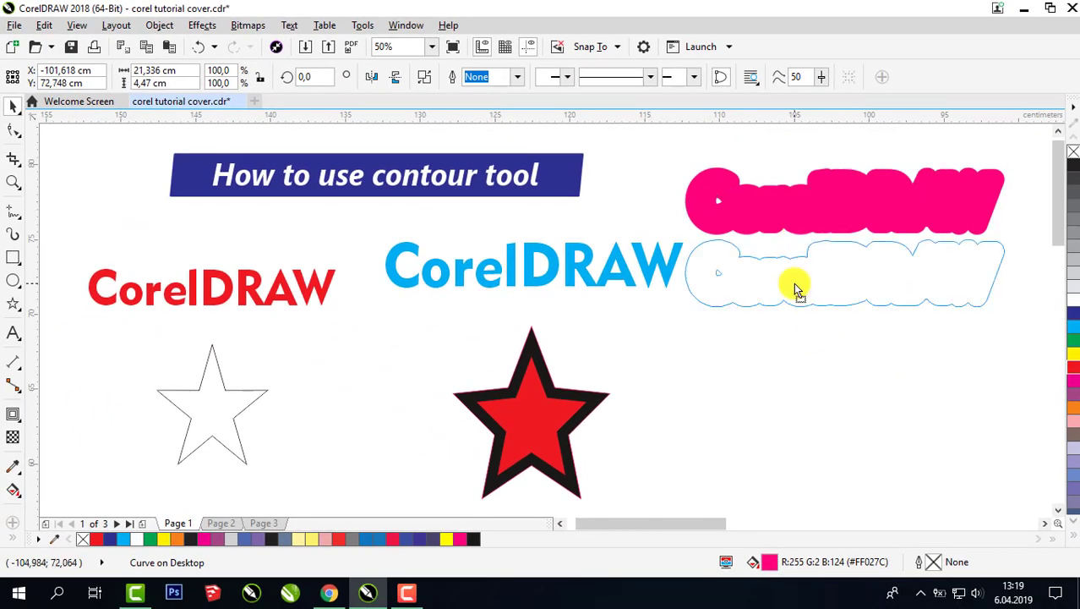
{"action": "left_click", "coordinate": [1073, 340]}
{"action": "left_click", "coordinate": [1074, 326]}
{"action": "left_click_drag", "start_coordinate": [649, 274], "coordinate": [769, 179]}
Apply a single-step black outside contour with mitered corners and a 0,2 cm offset to the blue text
{"action": "left_click", "coordinate": [656, 264]}
{"action": "left_click", "coordinate": [15, 414]}
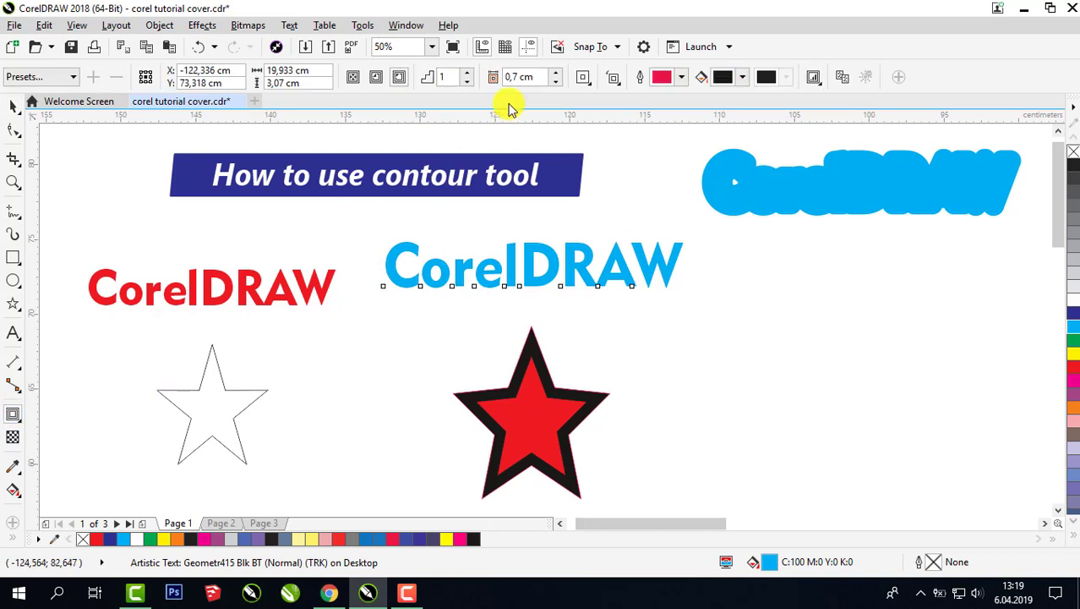
{"action": "left_click", "coordinate": [553, 82]}
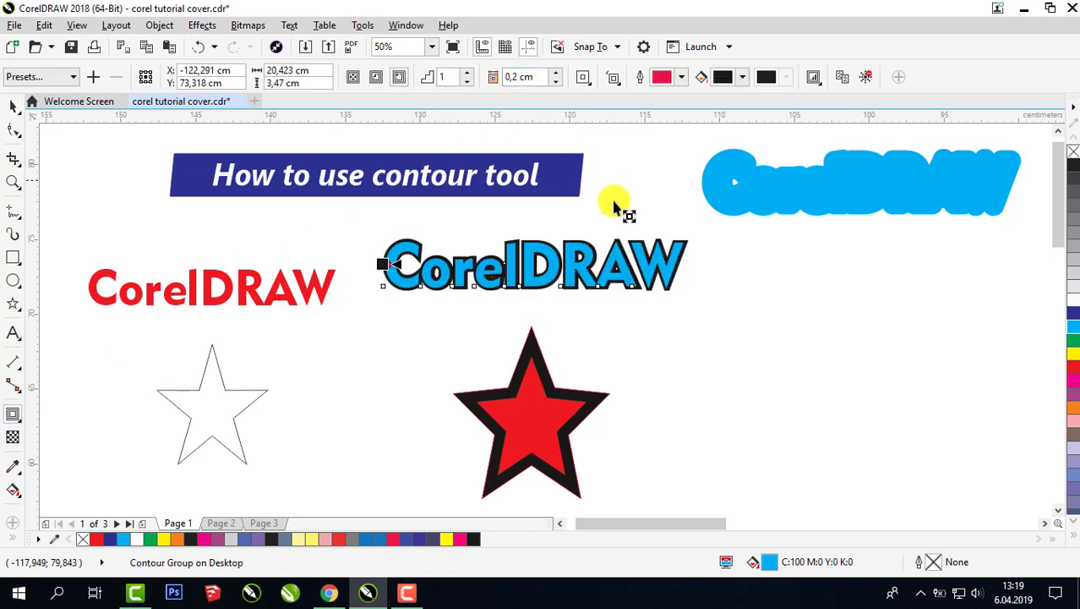
{"action": "left_click", "coordinate": [555, 72]}
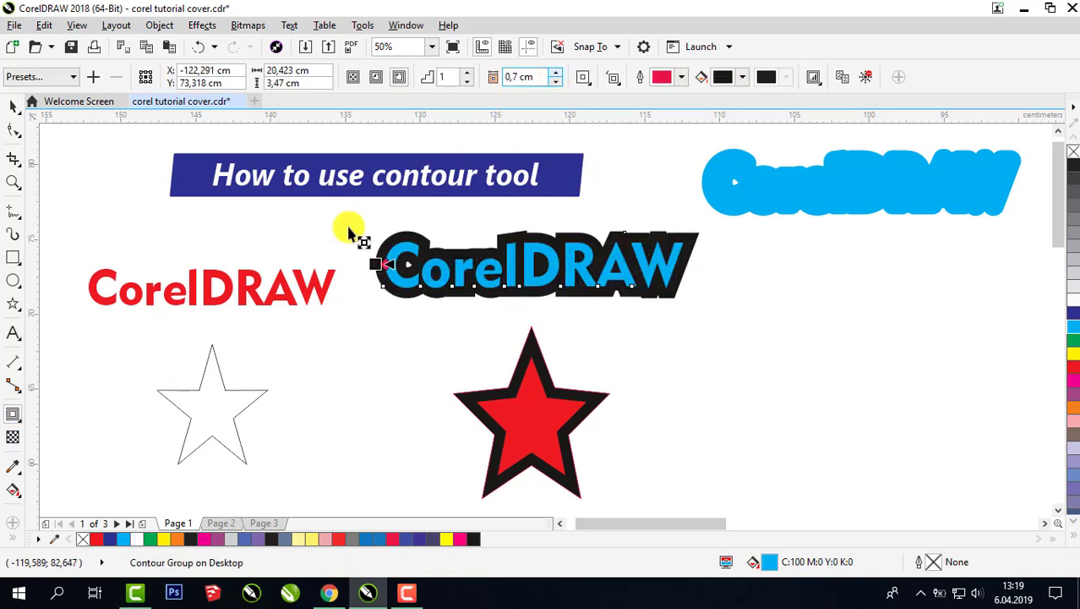
{"action": "left_click", "coordinate": [554, 82]}
Break the text's black contour group apart and shift the text and contour slightly together
{"action": "right_click", "coordinate": [688, 243]}
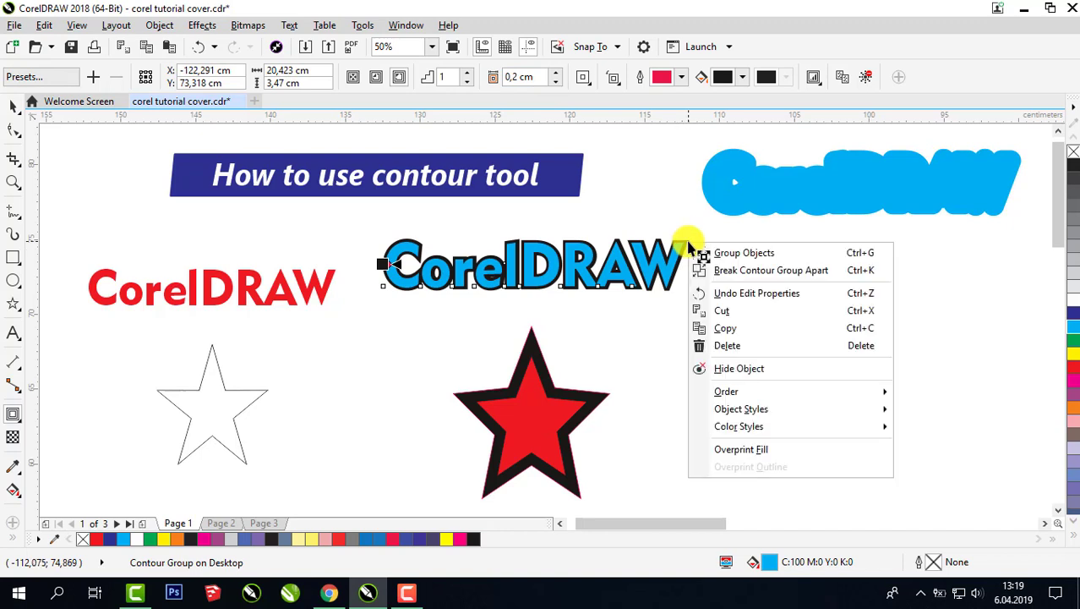
{"action": "left_click", "coordinate": [759, 271]}
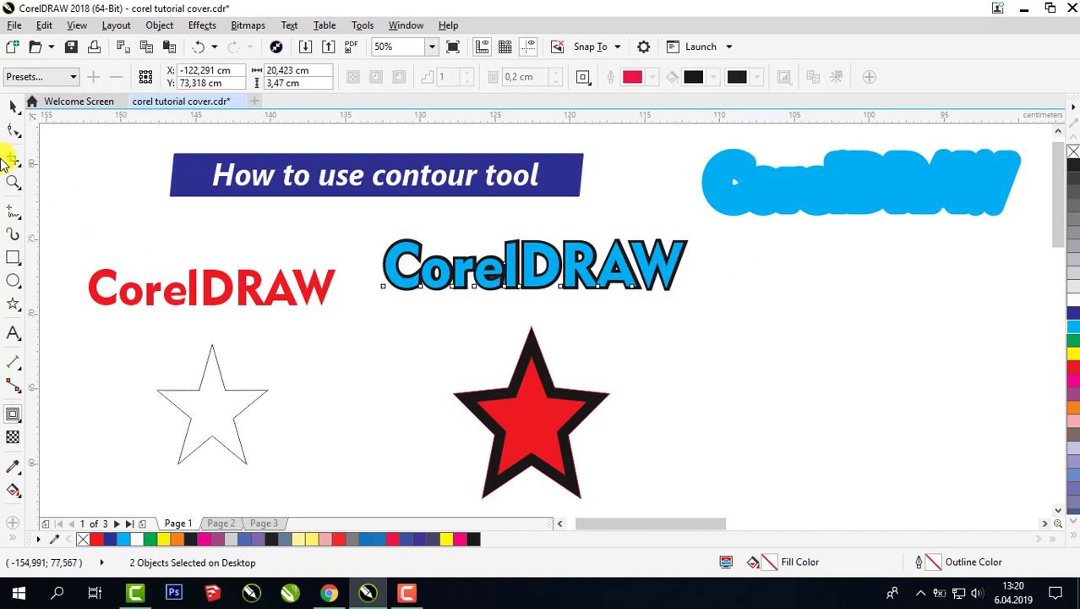
{"action": "left_click", "coordinate": [15, 106]}
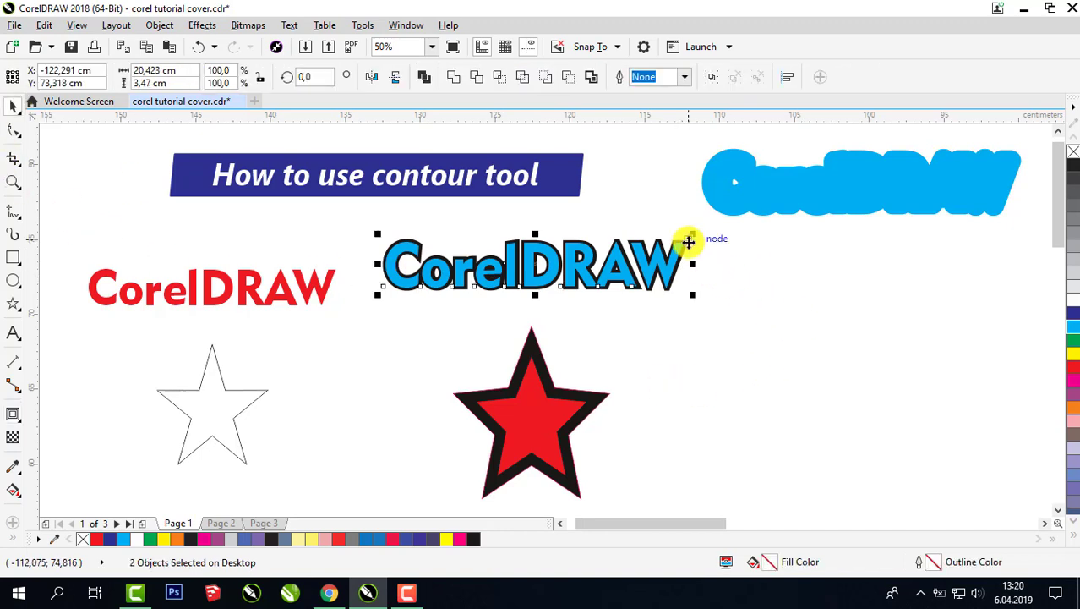
{"action": "left_click_drag", "start_coordinate": [689, 242], "coordinate": [683, 271]}
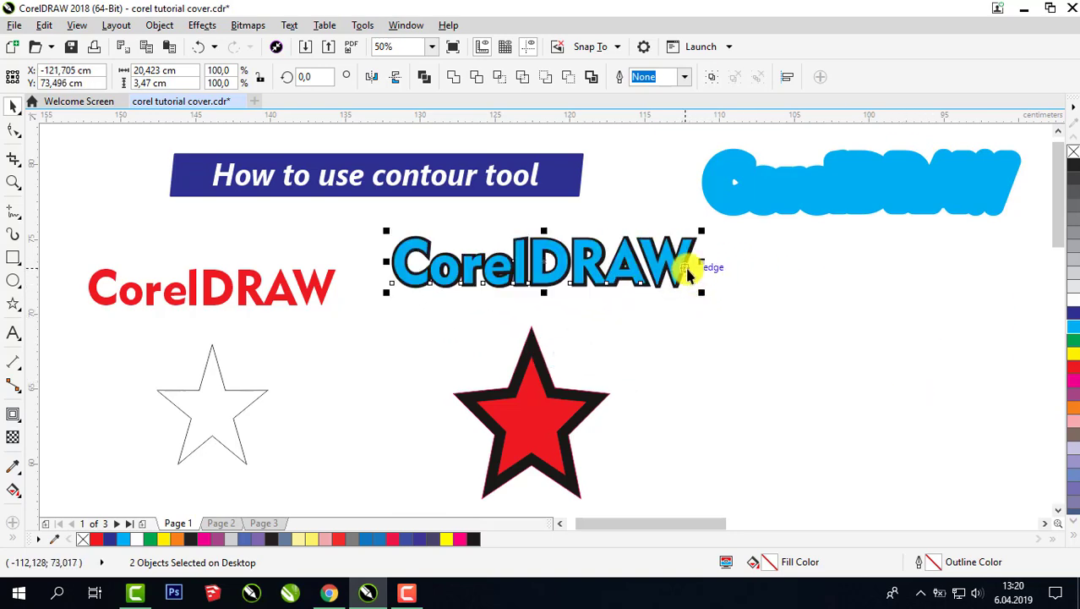
Break the black contour curve apart into separate letter shapes and move the black W away from the text
{"action": "right_click", "coordinate": [688, 274]}
{"action": "left_click", "coordinate": [724, 234]}
{"action": "scroll", "coordinate": [701, 248], "scroll_direction": "up", "scroll_amount": 2}
{"action": "left_click", "coordinate": [706, 232]}
{"action": "right_click", "coordinate": [693, 225]}
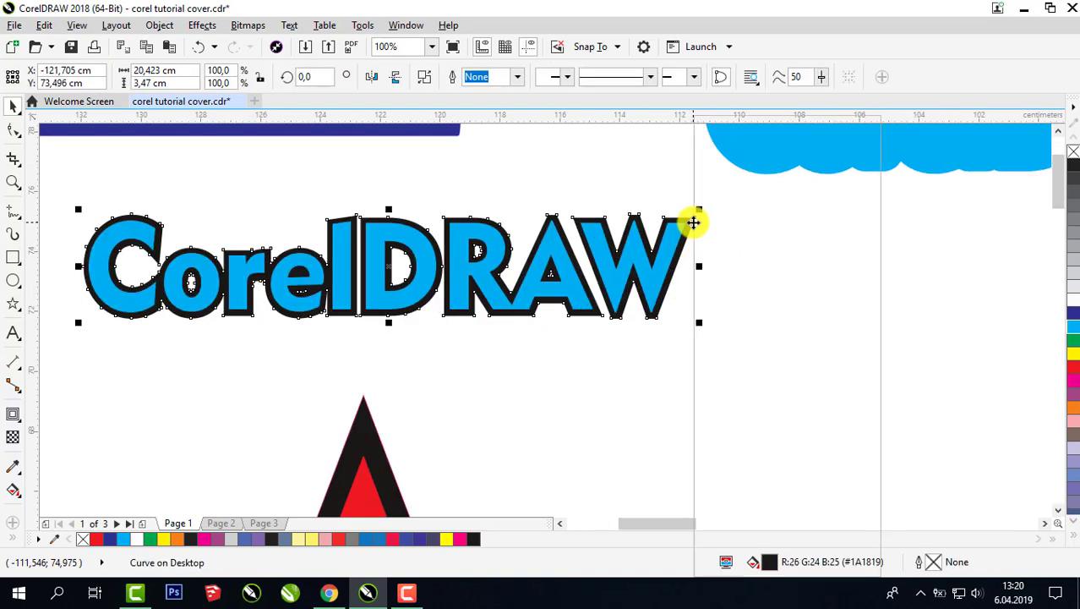
{"action": "left_click", "coordinate": [747, 209]}
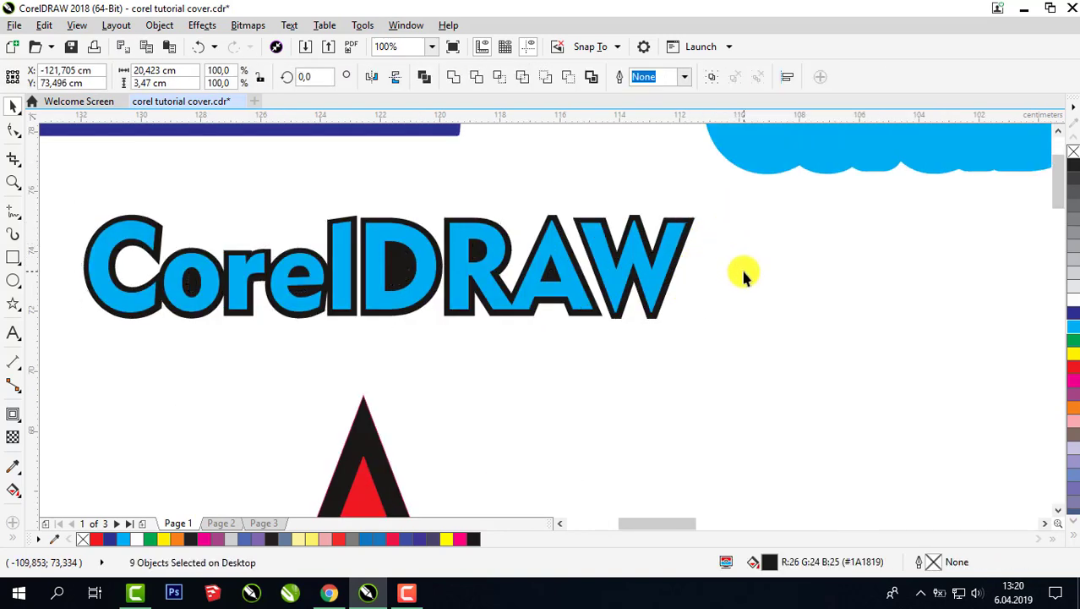
{"action": "left_click_drag", "start_coordinate": [687, 224], "coordinate": [923, 340]}
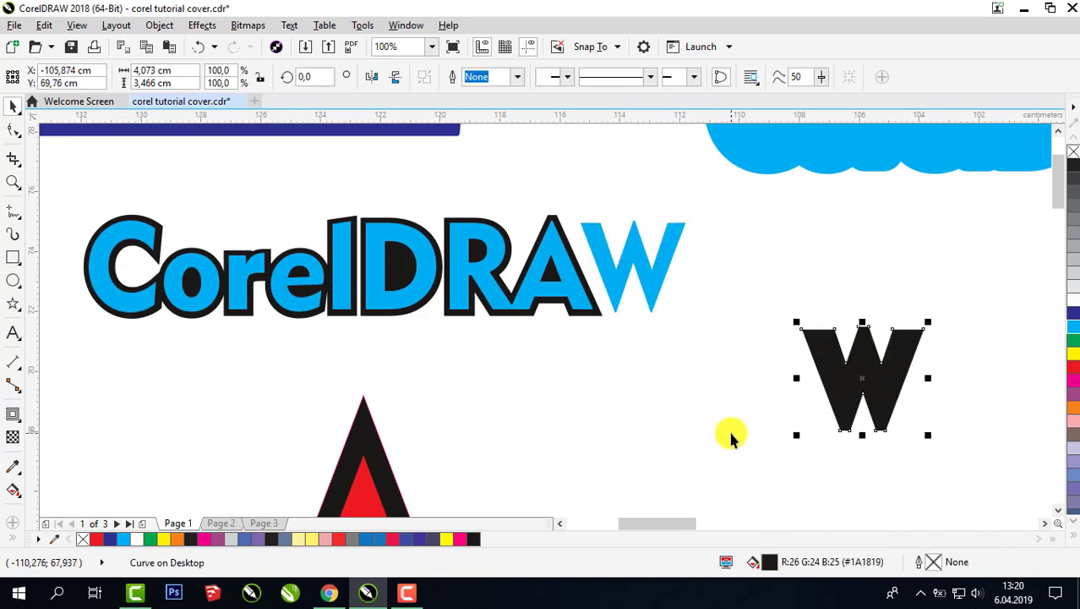
Undo moving the black W so it sits behind the blue text's W again
{"action": "key", "text": "ctrl+z"}
{"action": "scroll", "coordinate": [697, 391], "scroll_direction": "down", "scroll_amount": 2}
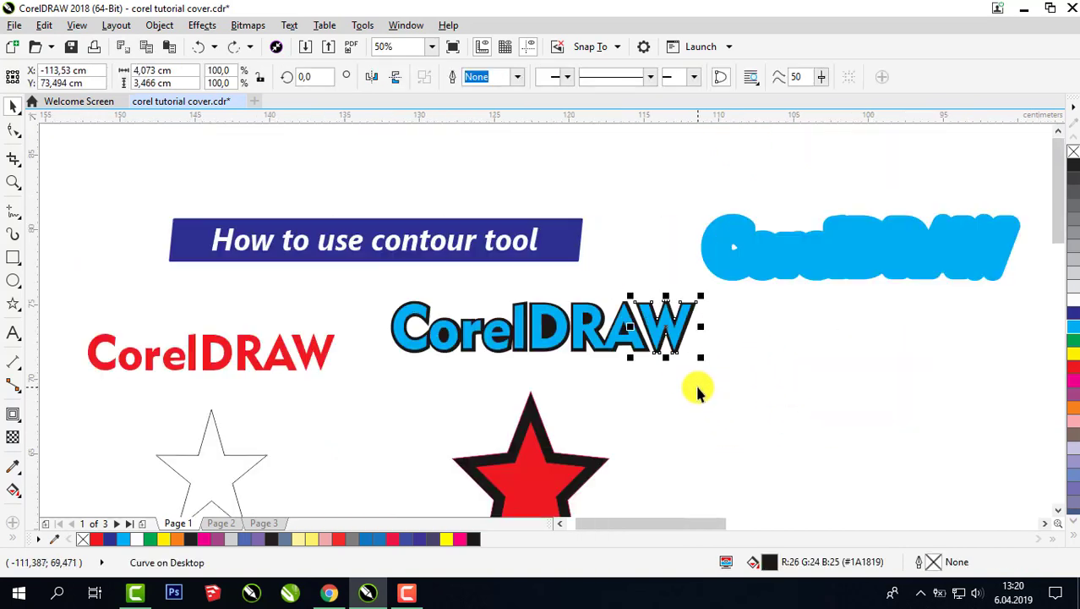
{"action": "scroll", "coordinate": [1063, 517], "scroll_direction": "down", "scroll_amount": 2}
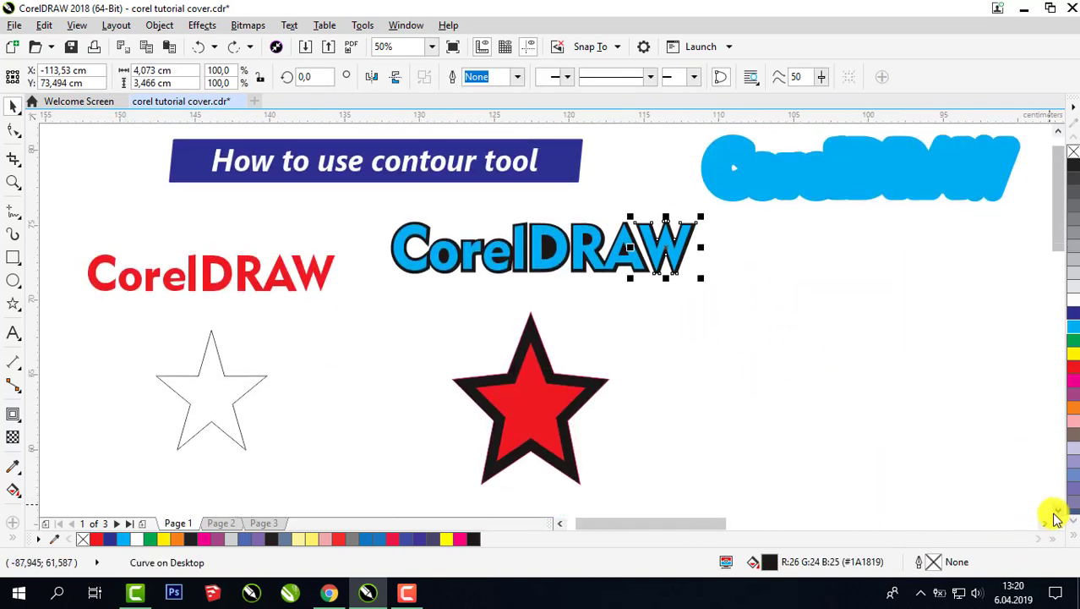
Break the red star's contour group apart and move the black contour star well away from the red star
{"action": "left_click", "coordinate": [596, 379]}
{"action": "right_click", "coordinate": [596, 382]}
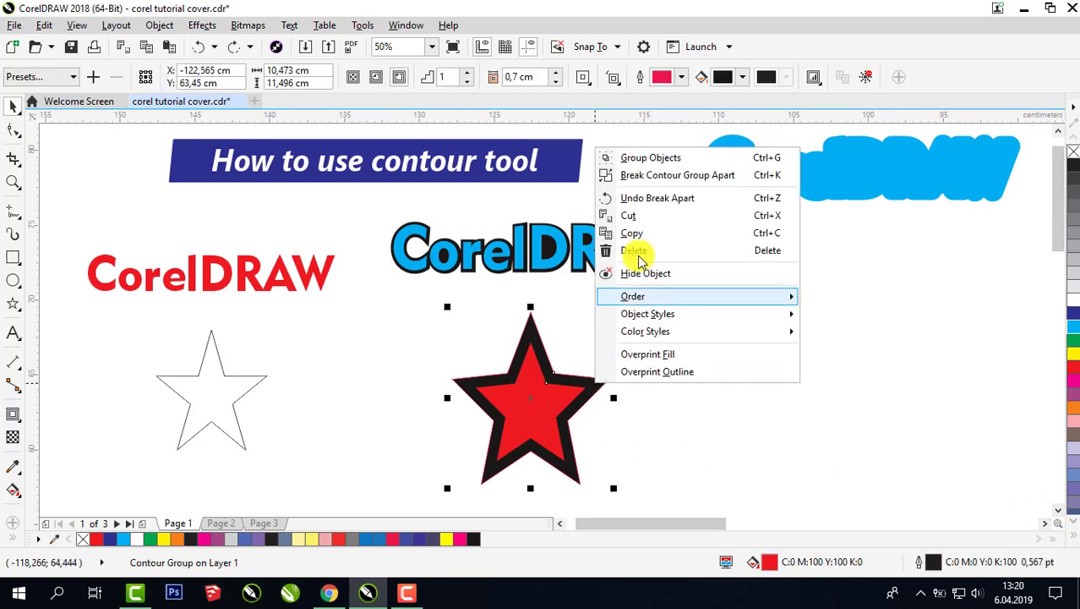
{"action": "left_click", "coordinate": [627, 175]}
{"action": "left_click_drag", "start_coordinate": [597, 390], "coordinate": [914, 353]}
{"action": "left_click_drag", "start_coordinate": [506, 391], "coordinate": [445, 352]}
{"action": "left_click_drag", "start_coordinate": [863, 376], "coordinate": [784, 361]}
{"action": "left_click_drag", "start_coordinate": [475, 367], "coordinate": [513, 390]}
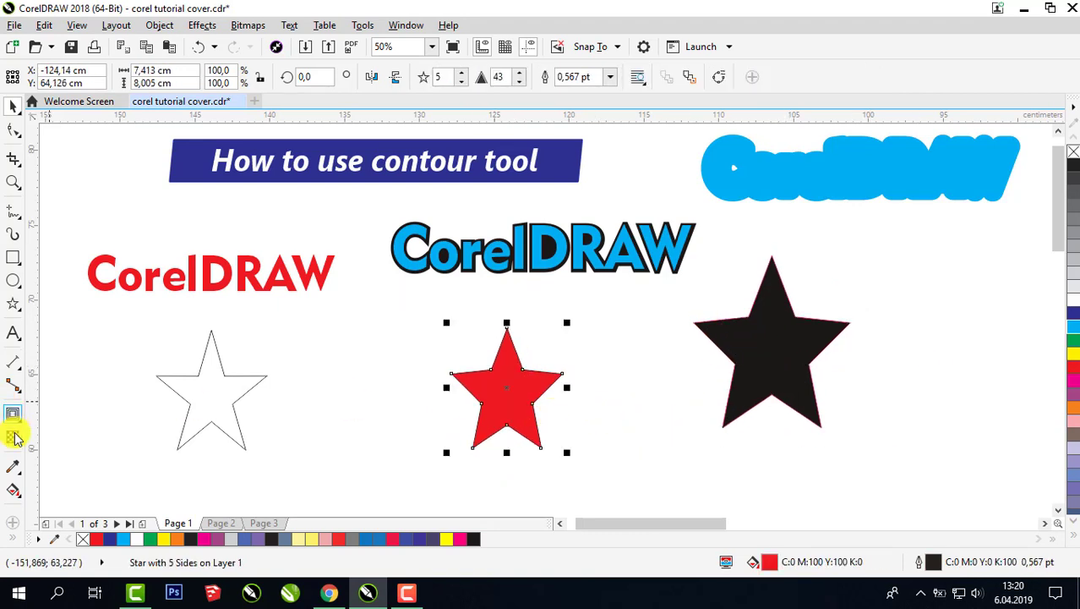
Apply an outside contour to the red star with 3 steps and a 0,7 cm offset
{"action": "left_click", "coordinate": [13, 413]}
{"action": "left_click", "coordinate": [466, 73]}
{"action": "left_click", "coordinate": [467, 73]}
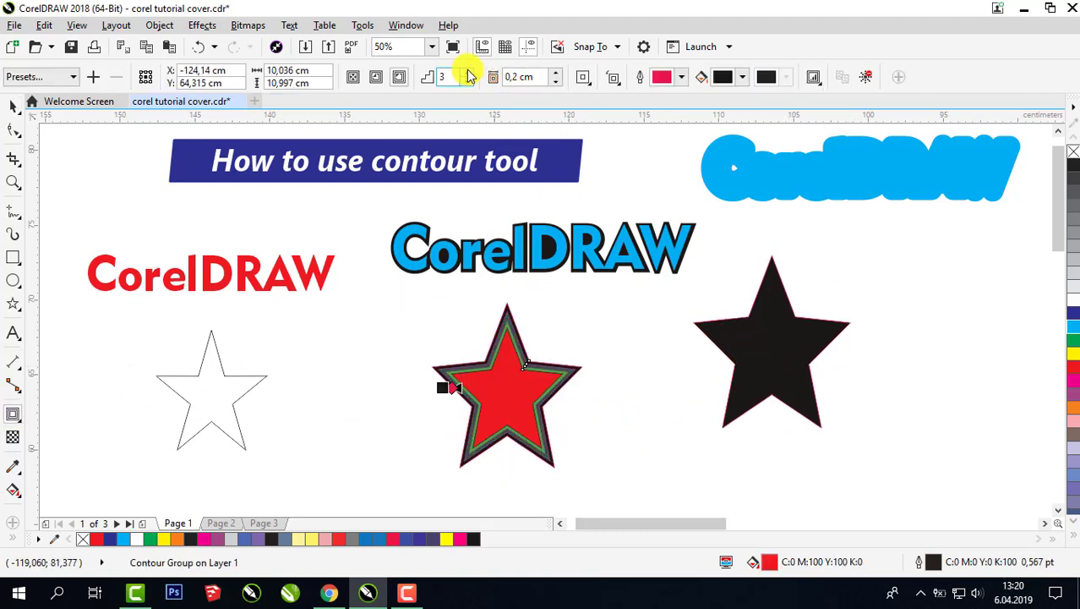
{"action": "left_click", "coordinate": [467, 73]}
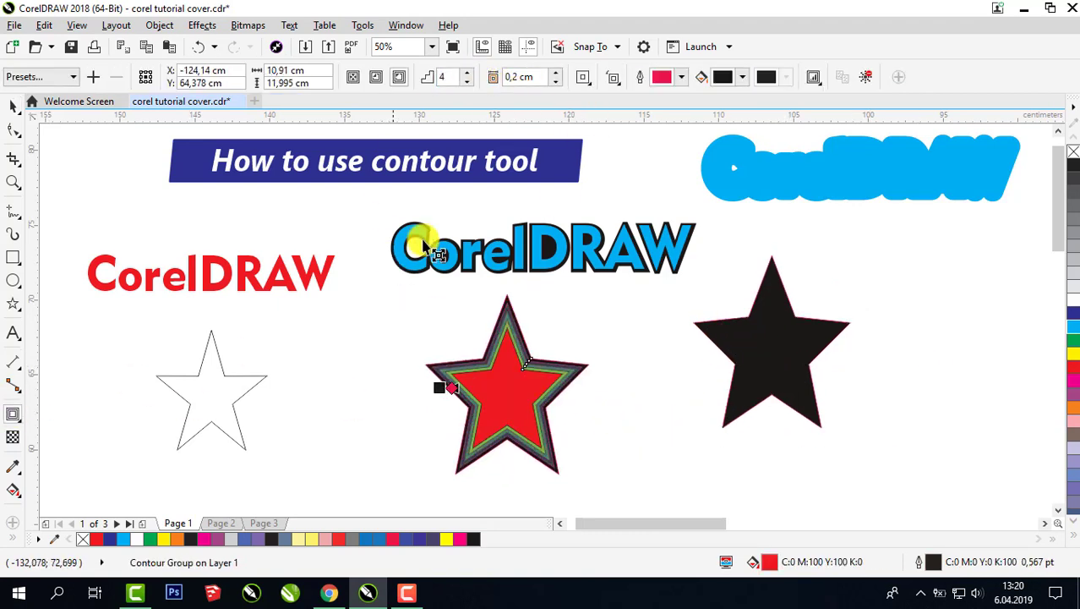
{"action": "left_click", "coordinate": [556, 72]}
{"action": "left_click", "coordinate": [467, 83]}
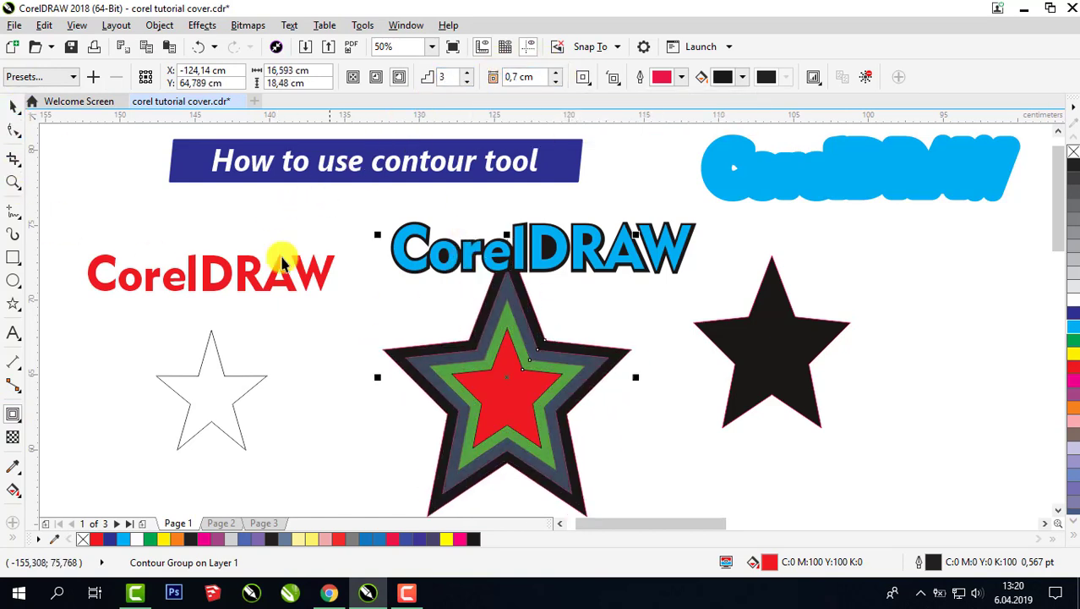
Move the separate black star farther from the contoured star and break the red star's three-step contour group apart
{"action": "left_click_drag", "start_coordinate": [766, 345], "coordinate": [936, 314]}
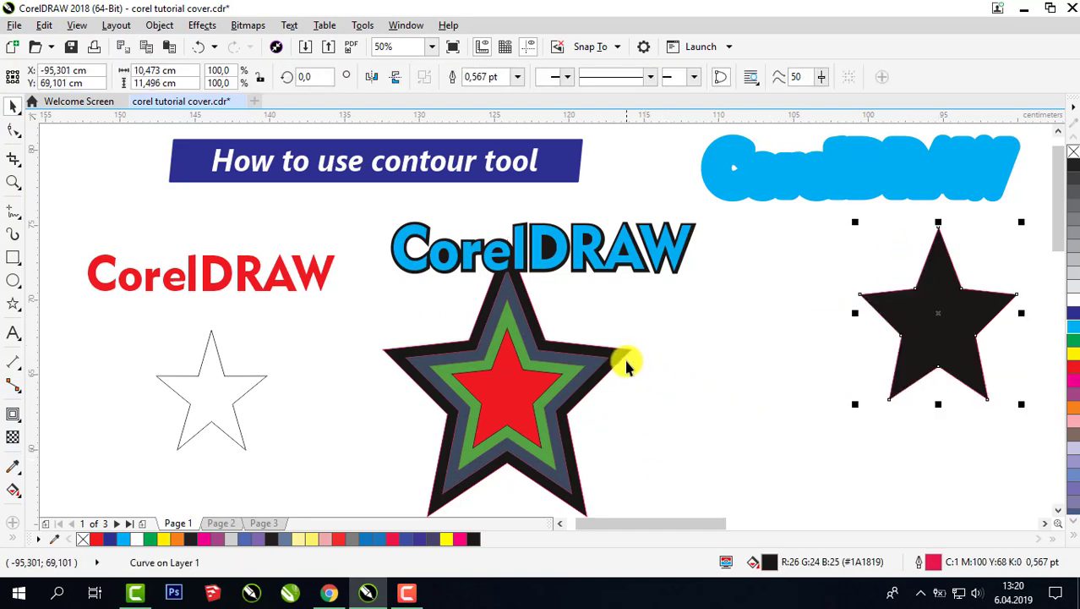
{"action": "left_click", "coordinate": [619, 358]}
{"action": "right_click", "coordinate": [619, 358]}
{"action": "left_click", "coordinate": [672, 150]}
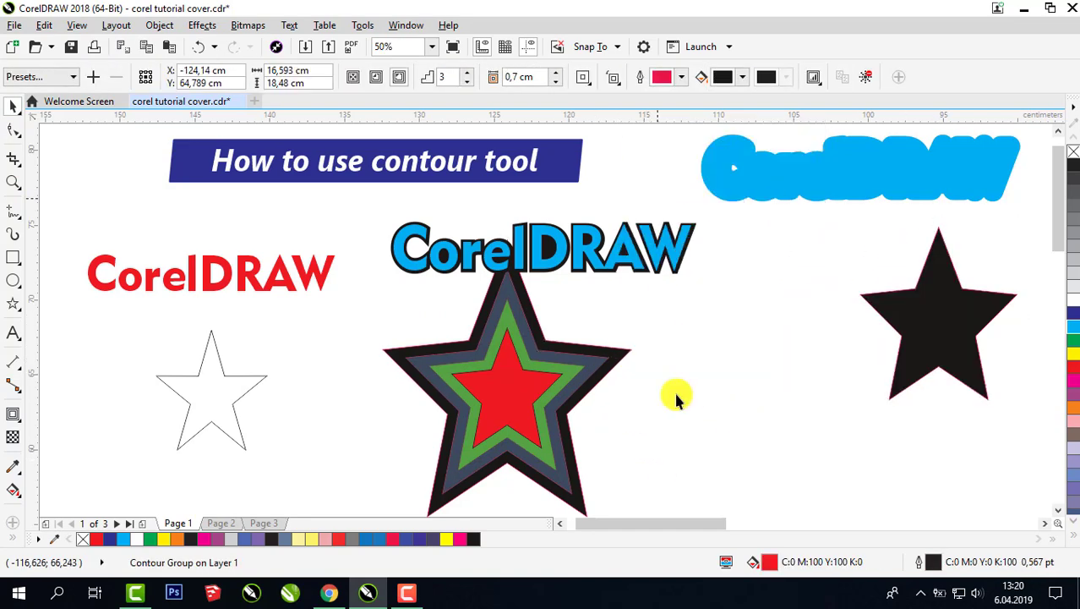
Move the group of contour stars off the red star and shift the red star toward the unfilled outline star
{"action": "left_click", "coordinate": [676, 393]}
{"action": "left_click_drag", "start_coordinate": [621, 370], "coordinate": [928, 405]}
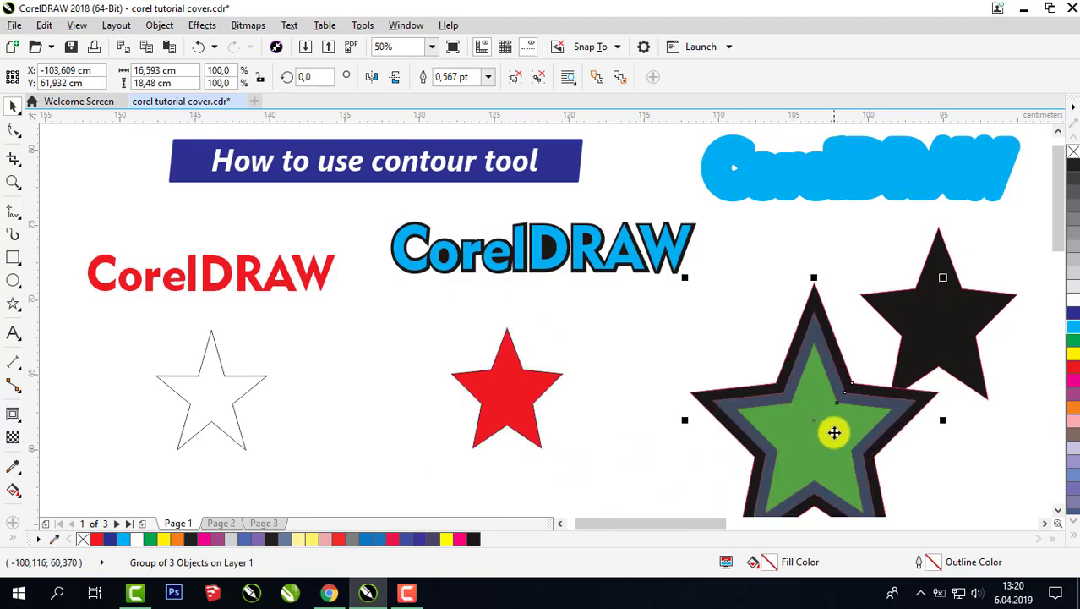
{"action": "left_click_drag", "start_coordinate": [812, 430], "coordinate": [756, 412]}
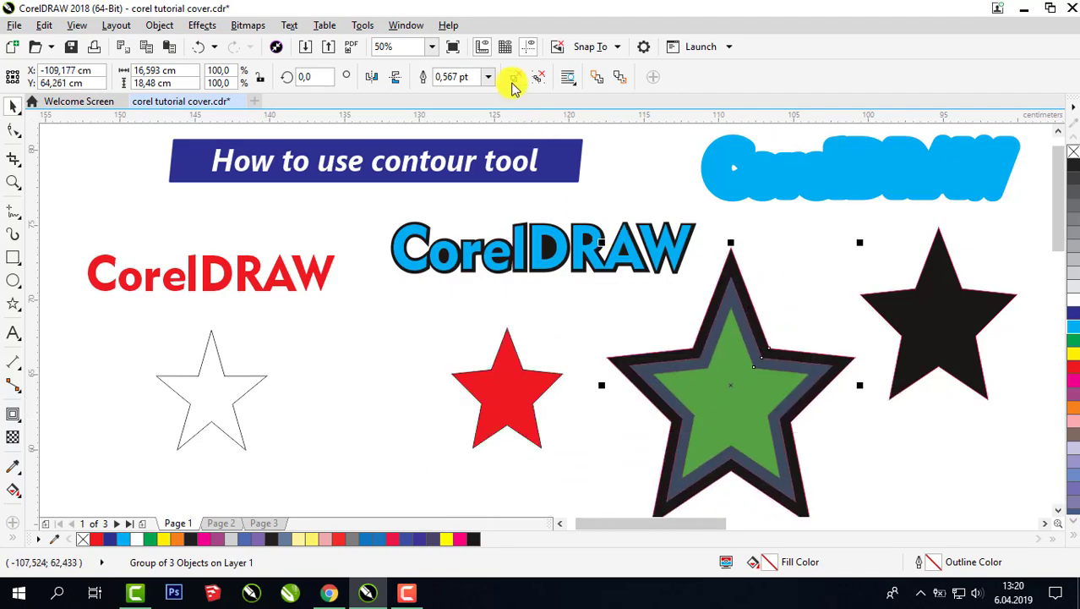
{"action": "left_click_drag", "start_coordinate": [518, 399], "coordinate": [413, 400]}
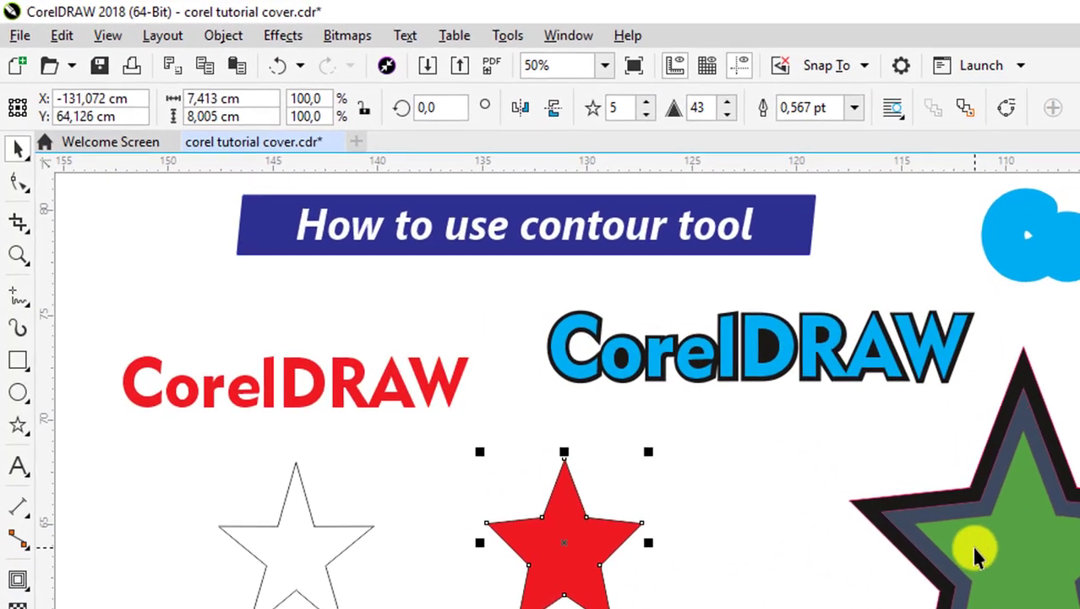
Ungroup the stacked black, blue-gray and green contour stars into individual objects
{"action": "left_click", "coordinate": [761, 421]}
{"action": "left_click", "coordinate": [742, 118]}
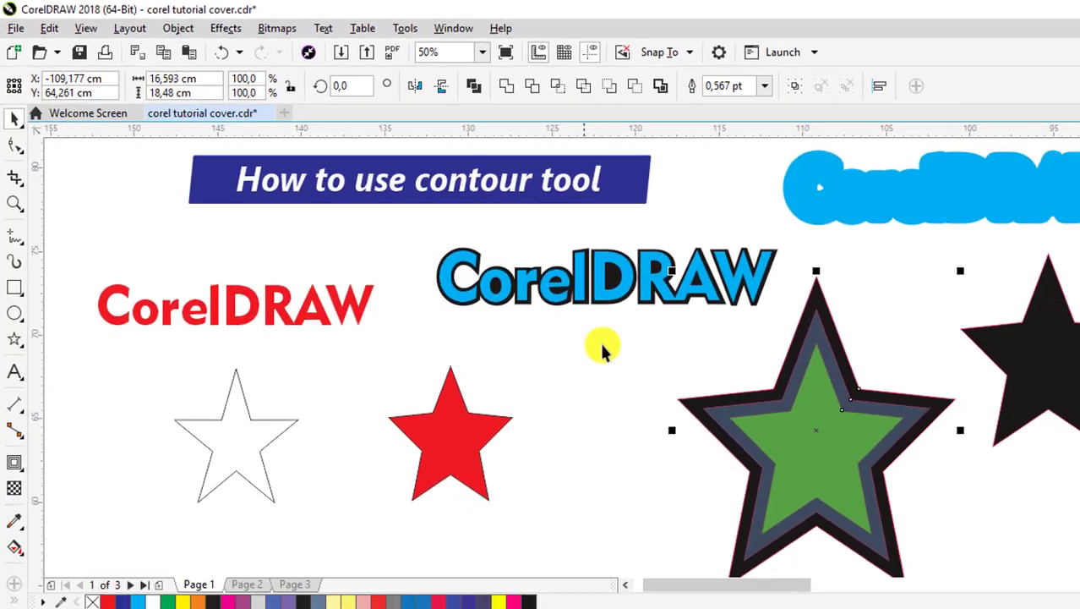
{"action": "left_click", "coordinate": [776, 451]}
Spread the green, blue-gray and large black stars apart, and undo the three moves
{"action": "left_click_drag", "start_coordinate": [700, 392], "coordinate": [791, 404]}
{"action": "left_click_drag", "start_coordinate": [722, 382], "coordinate": [571, 454]}
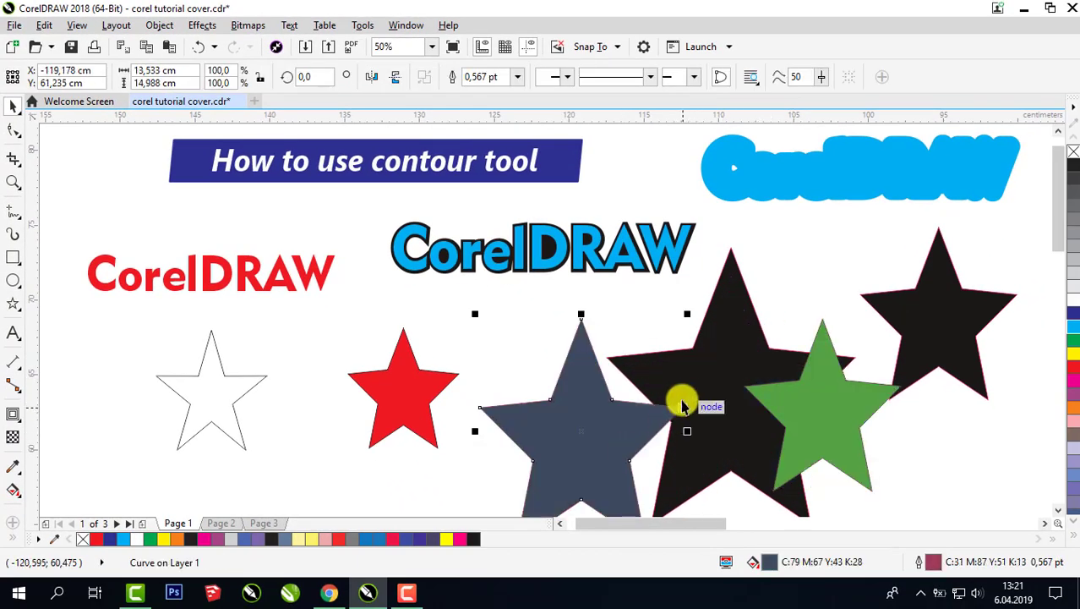
{"action": "left_click_drag", "start_coordinate": [682, 405], "coordinate": [713, 360]}
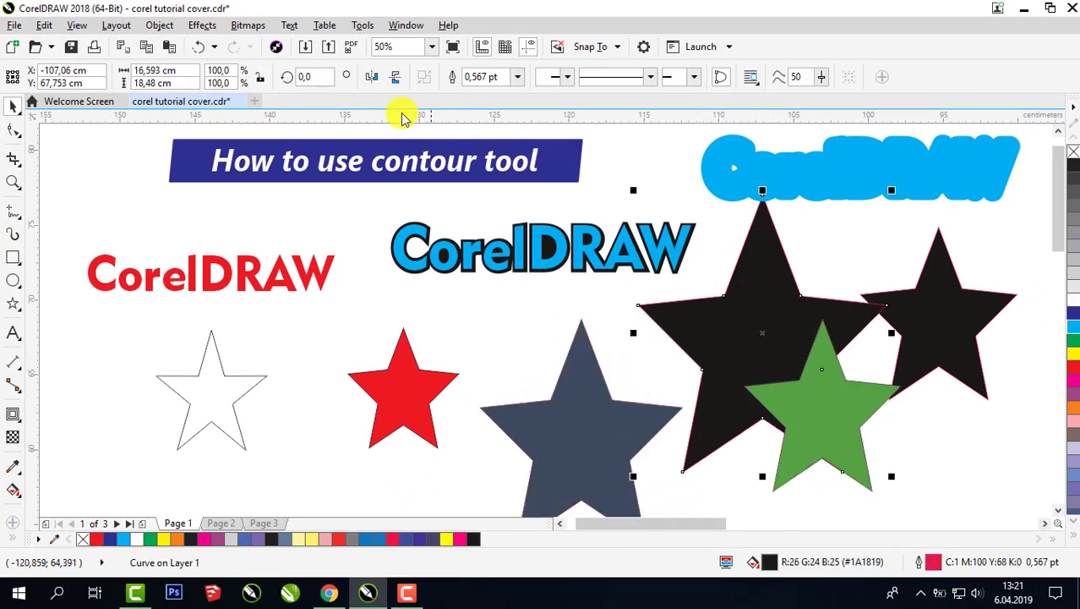
{"action": "left_click", "coordinate": [198, 47]}
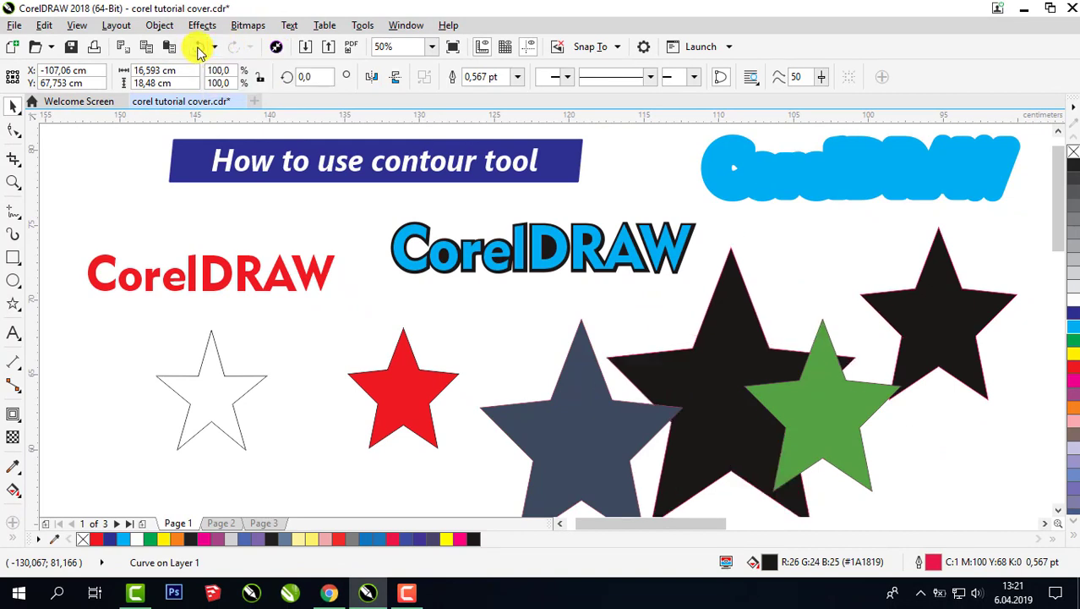
{"action": "left_click", "coordinate": [197, 47]}
{"action": "left_click", "coordinate": [198, 46]}
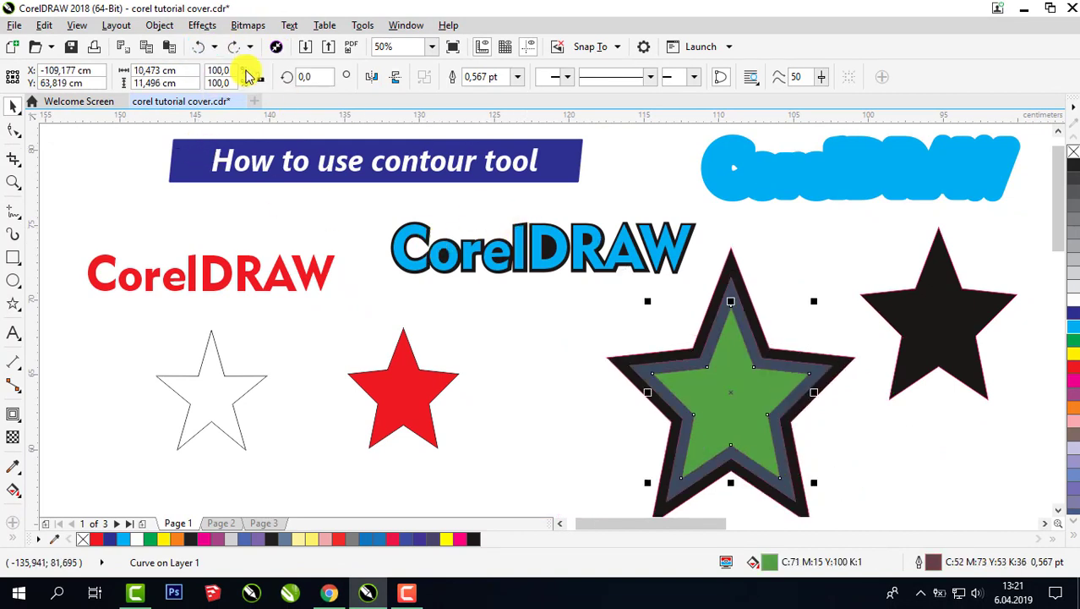
Shift the cyan contour shape closer to the title banner and apply a single-step outside contour to the red CorelDRAW text
{"action": "left_click_drag", "start_coordinate": [741, 207], "coordinate": [672, 207]}
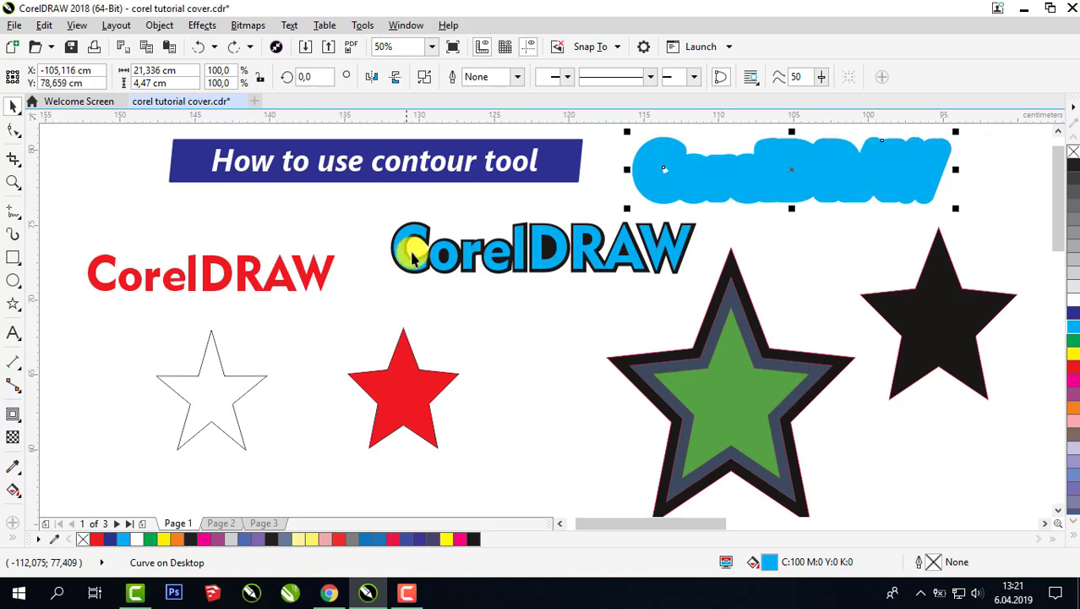
{"action": "left_click", "coordinate": [250, 289]}
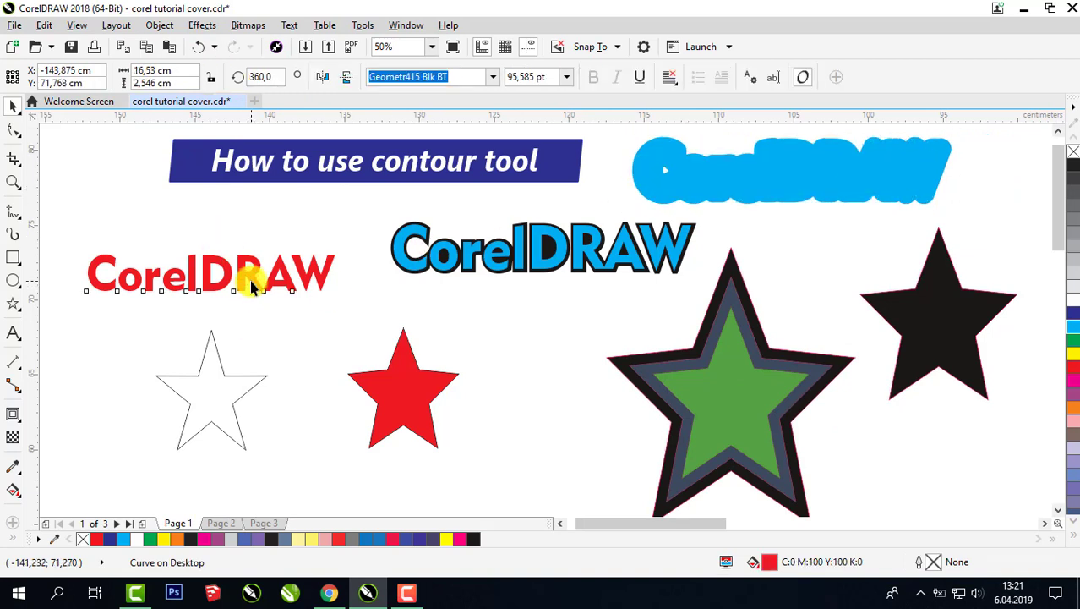
{"action": "left_click", "coordinate": [14, 415]}
{"action": "left_click", "coordinate": [465, 83]}
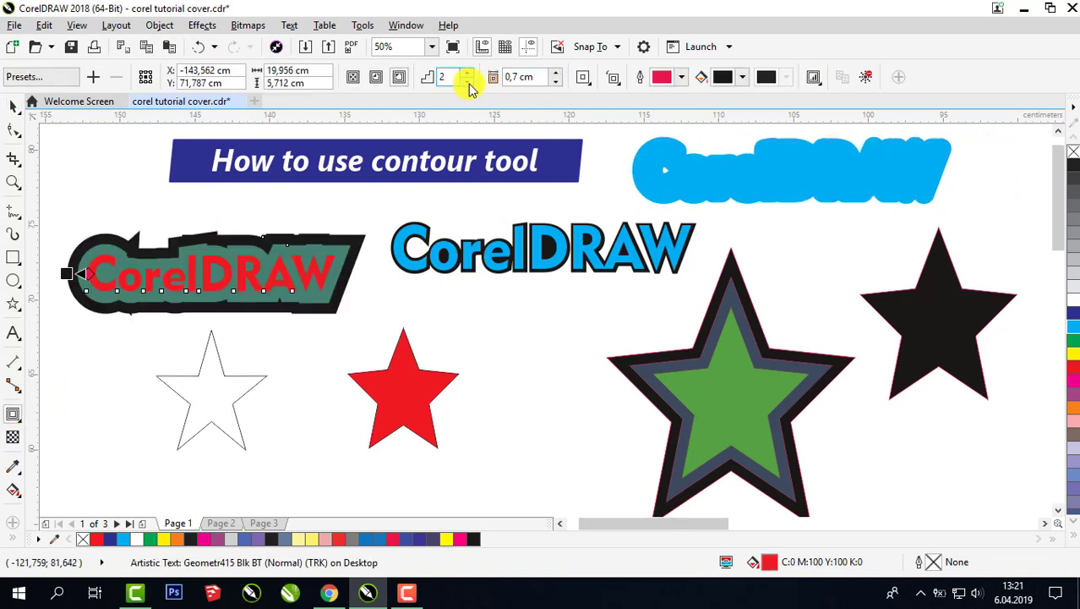
{"action": "left_click", "coordinate": [466, 82]}
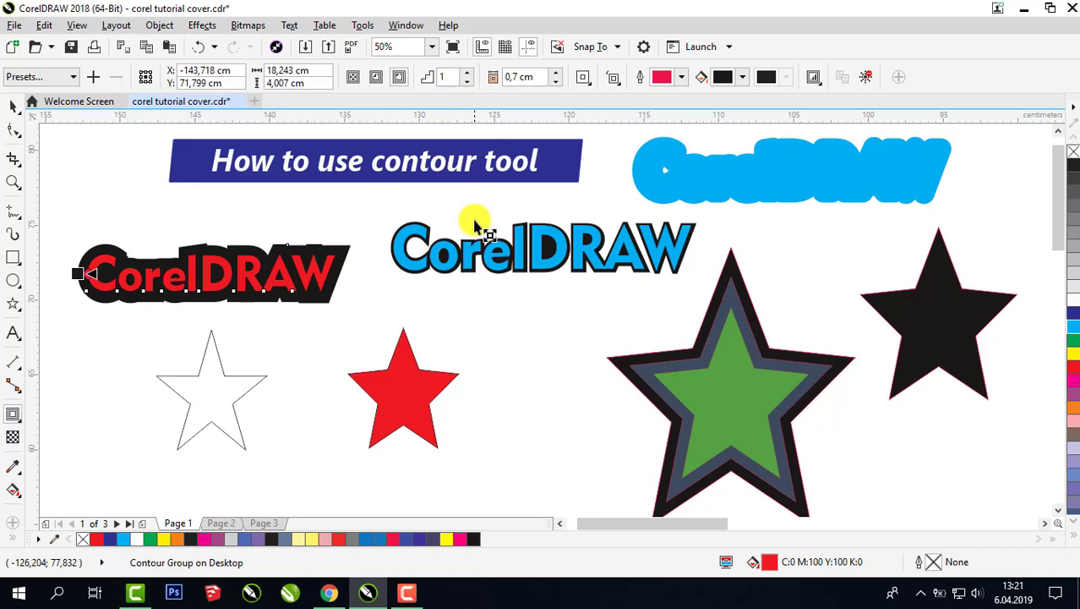
Give the red text's contour rounded corners and set its offset to 0,2 cm
{"action": "left_click", "coordinate": [581, 78]}
{"action": "left_click", "coordinate": [584, 112]}
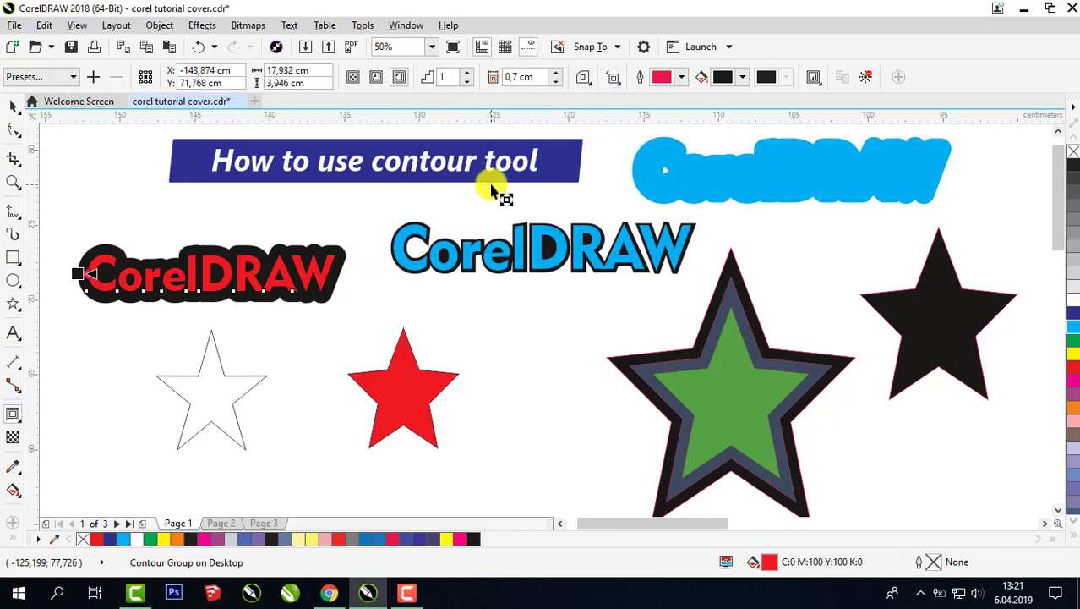
{"action": "left_click", "coordinate": [554, 85]}
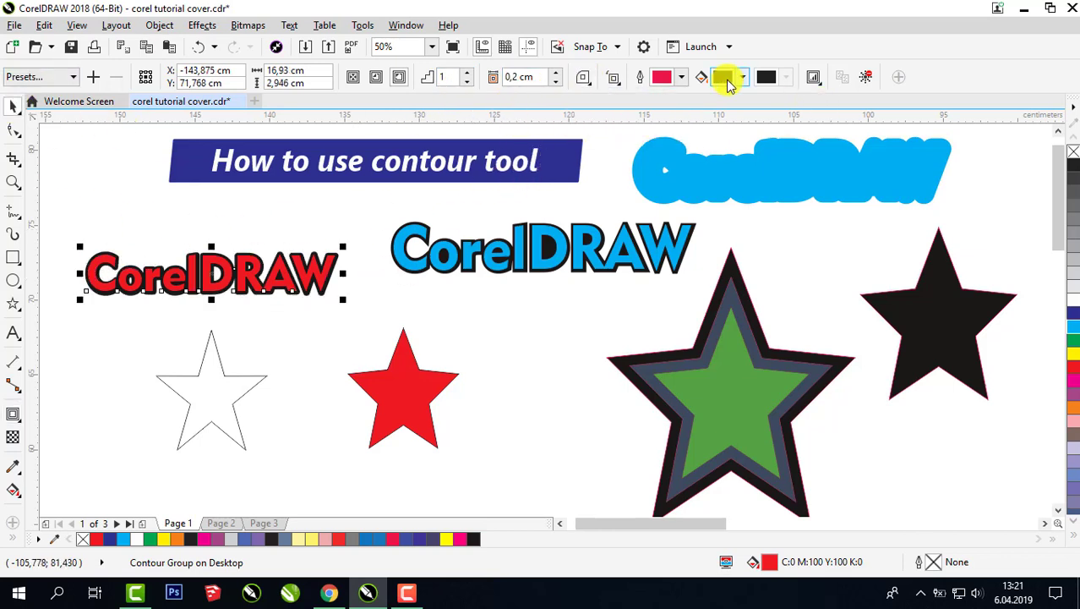
Change the fill color of the red text's contour to the green #0BDE98 and deselect the text
{"action": "left_click", "coordinate": [729, 84]}
{"action": "left_click_drag", "start_coordinate": [823, 167], "coordinate": [797, 211]}
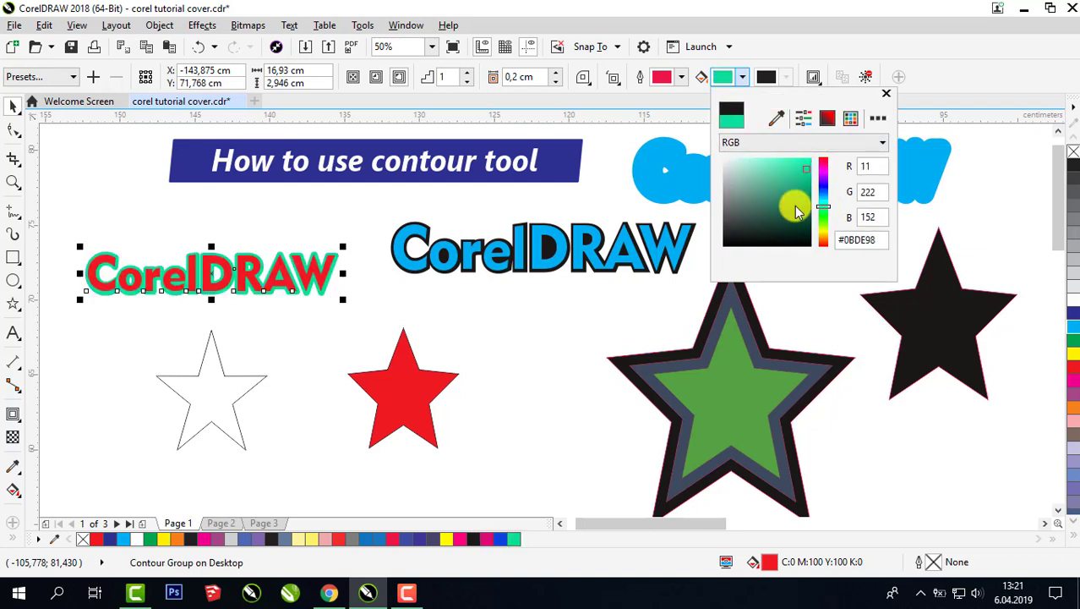
{"action": "left_click", "coordinate": [556, 346]}
{"action": "left_click", "coordinate": [375, 336]}
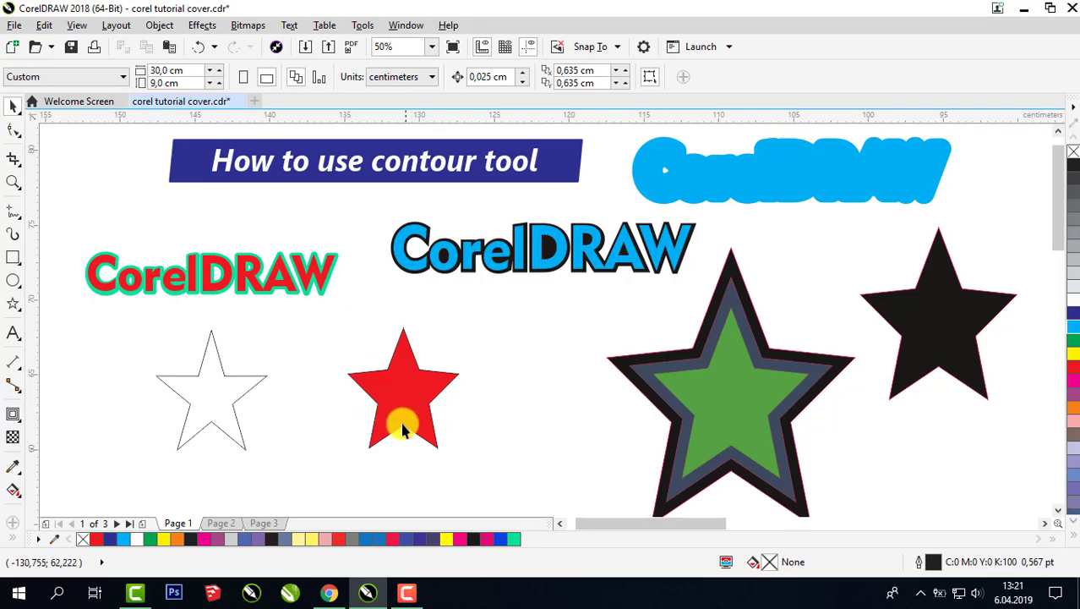